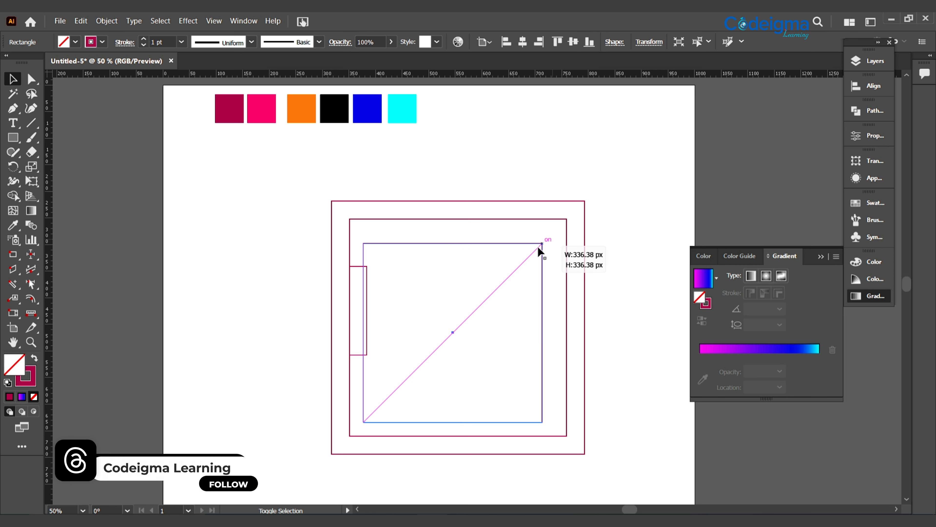
Enlarge the innermost square proportionally and position it centrally inside the second square
left_click_drag(453, 332, 457, 325)
left_click_drag(369, 418, 368, 418)
left_click_drag(457, 328, 457, 326)
left_click_drag(550, 238, 552, 234)
left_click_drag(458, 324, 459, 327)
left_click_drag(552, 235, 556, 231)
left_click_drag(460, 325, 460, 330)
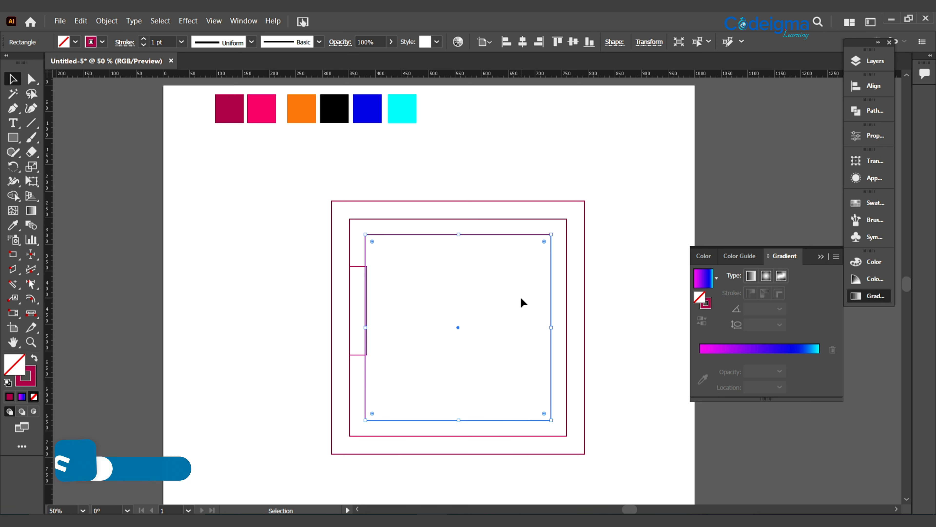
Add a smaller copy of the innermost square as a fourth nested square, placed near the common center
left_click_drag(552, 235, 525, 260)
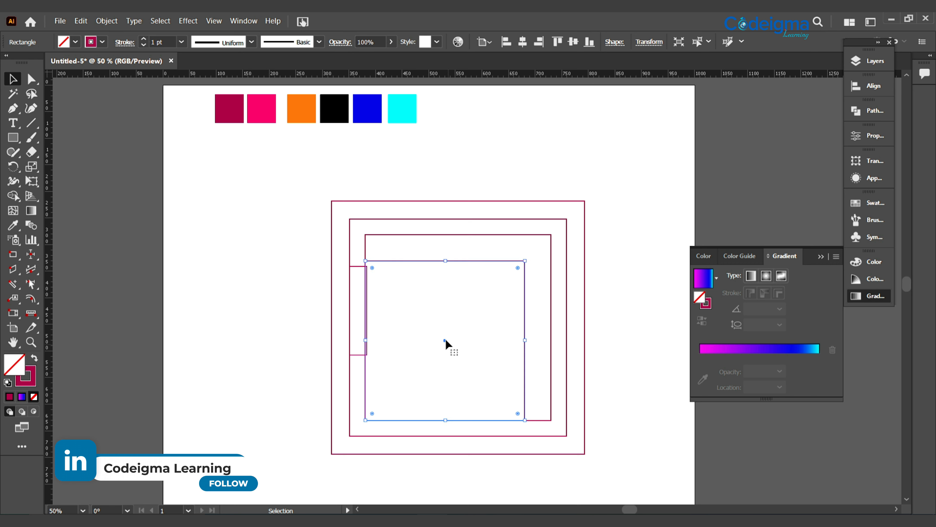
left_click_drag(445, 339, 459, 326)
left_click_drag(540, 249, 532, 258)
Move the narrow rectangle clear of the squares and align the four squares on their horizontal and vertical centers
left_click_drag(445, 182, 547, 419)
left_click_drag(354, 272, 202, 253)
left_click_drag(392, 183, 491, 471)
left_click(674, 44)
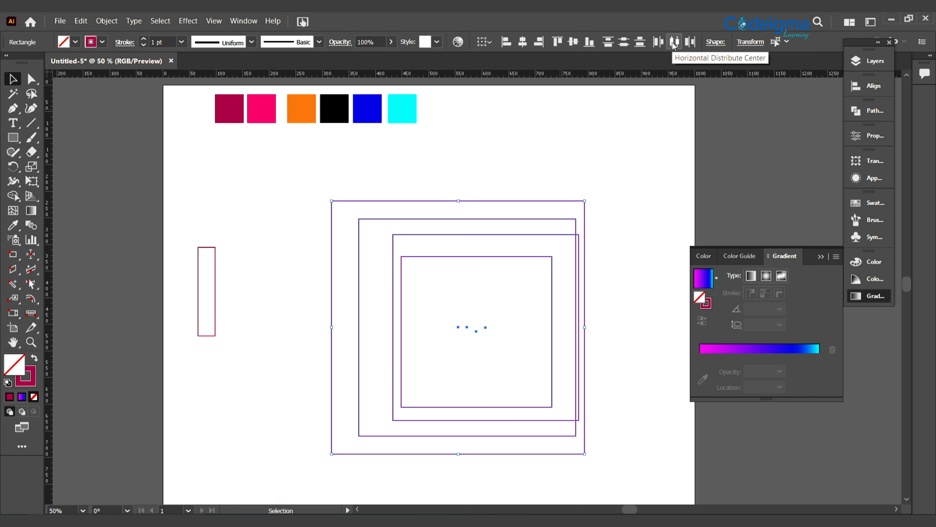
key("ctrl+z")
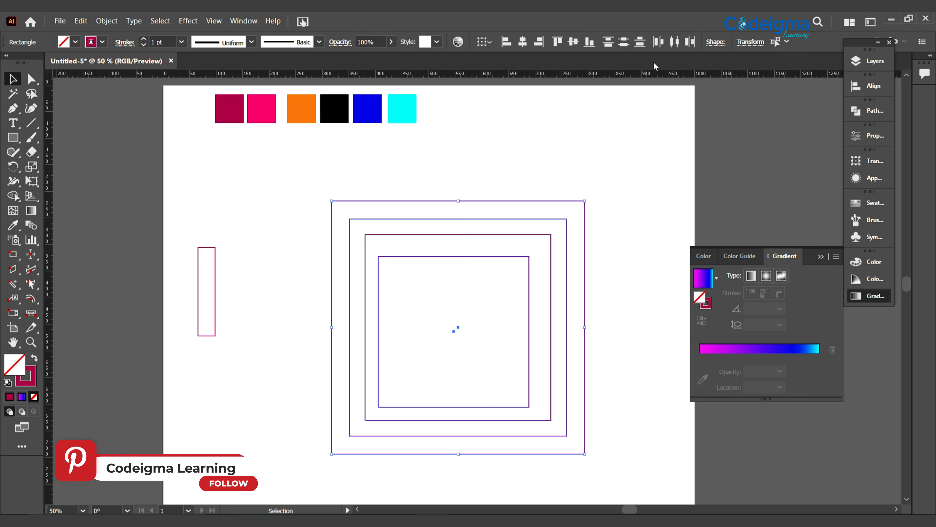
left_click(529, 46)
left_click(574, 42)
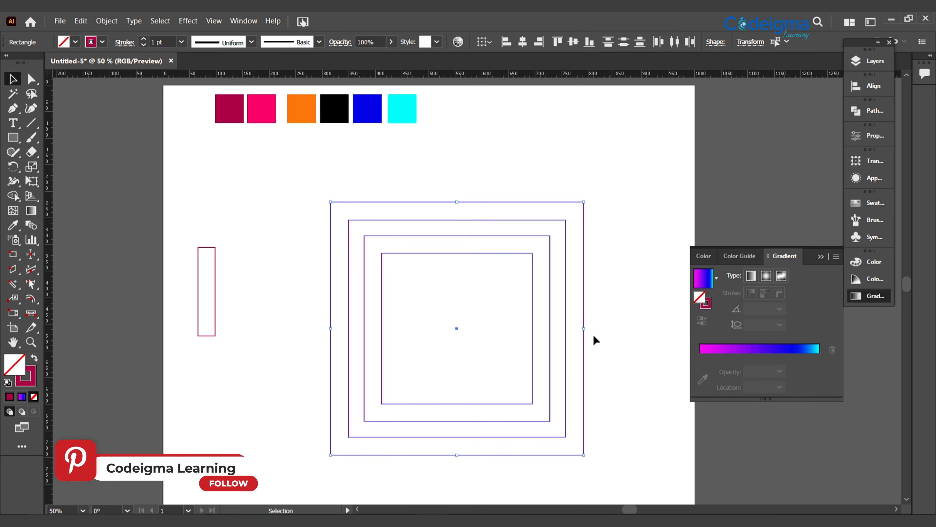
left_click(621, 363)
Round the bottom corners of the two outer squares fully so their lower halves become semicircles
left_click(583, 454)
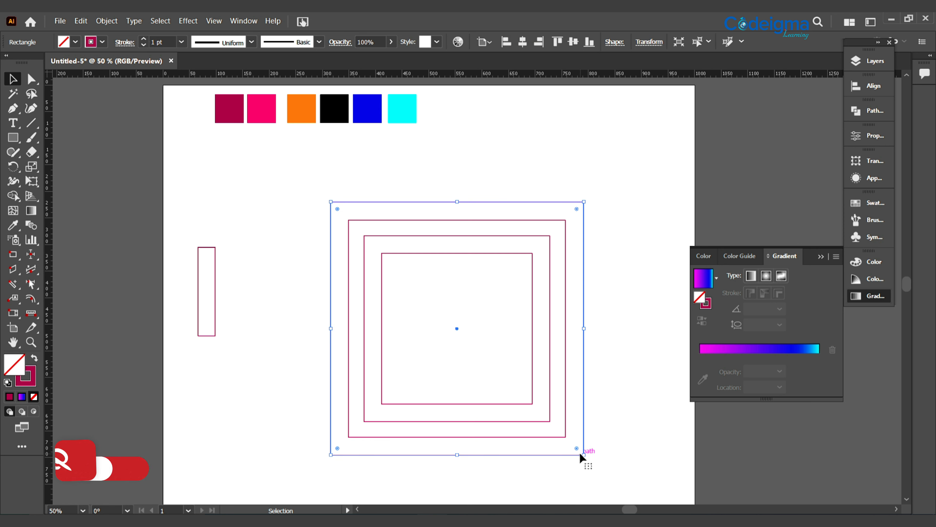
left_click(31, 78)
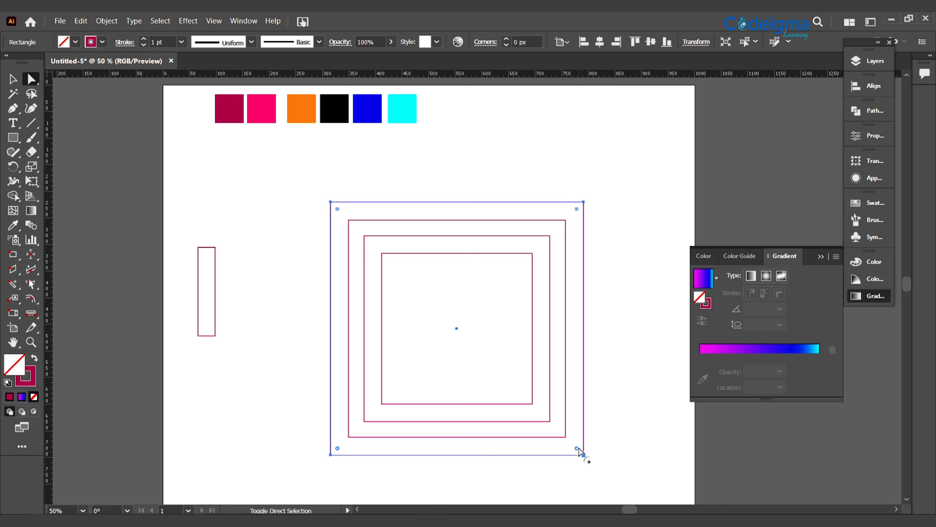
left_click_drag(577, 448, 508, 281)
left_click(564, 438)
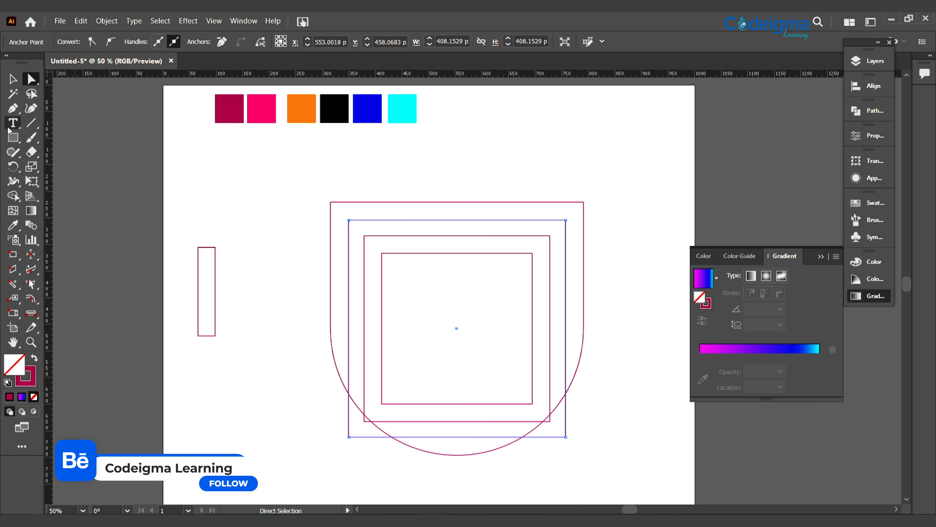
left_click(12, 79)
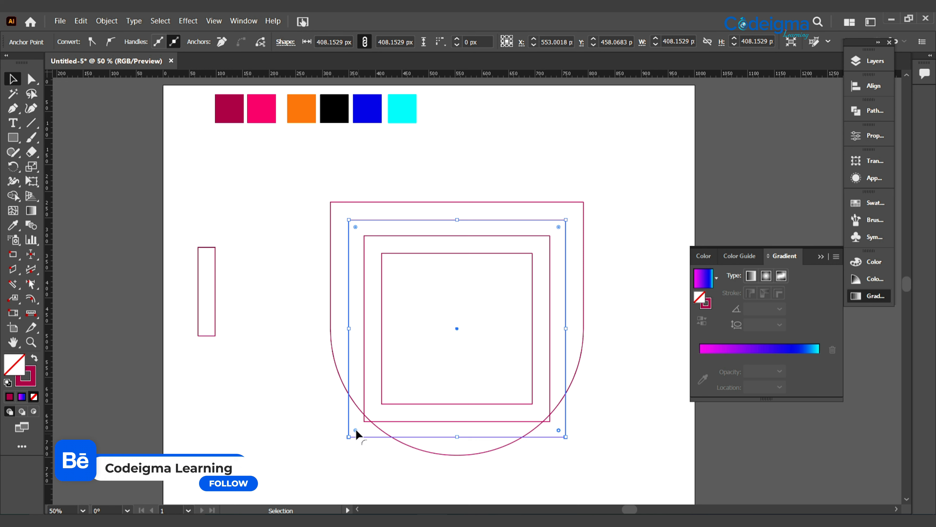
left_click_drag(355, 429, 318, 125)
Round the bottom corners of the two inner squares fully to match the outer U-shaped outlines
left_click(550, 421)
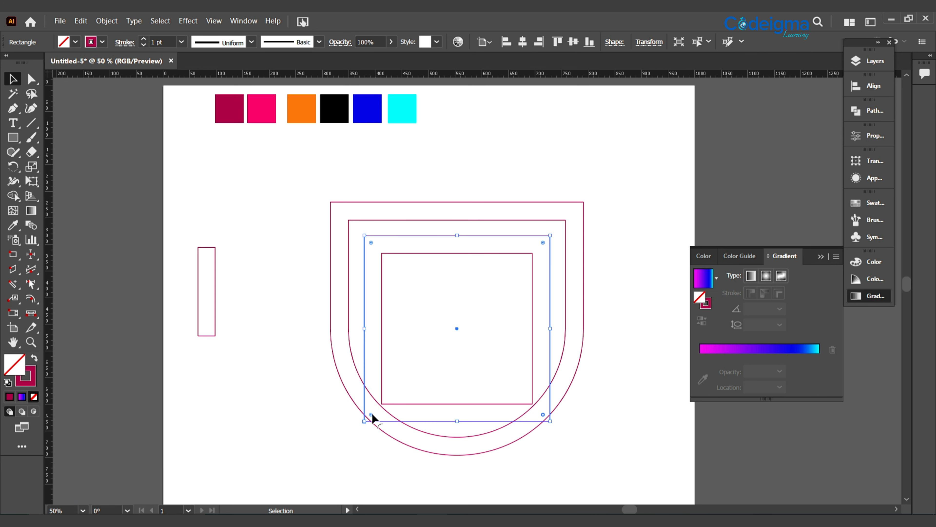
left_click_drag(374, 380, 374, 163)
left_click(532, 328)
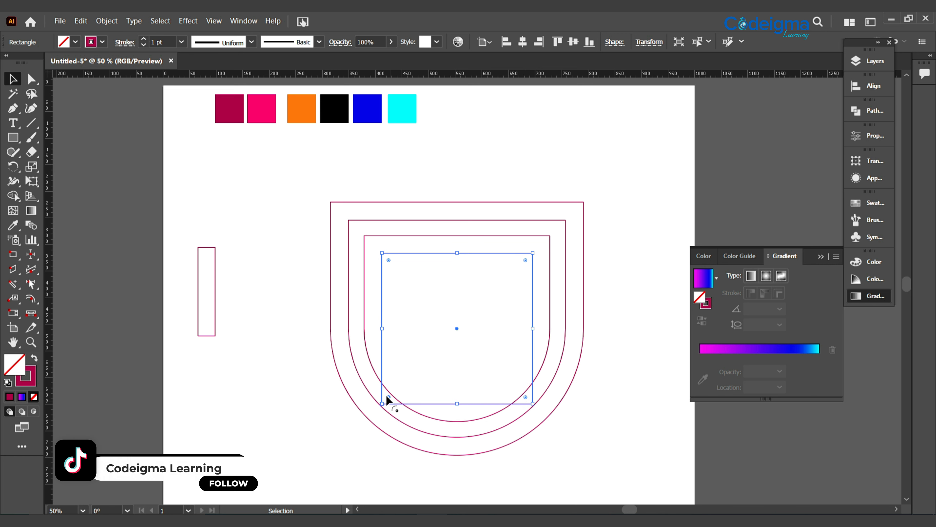
left_click_drag(512, 347, 516, 332)
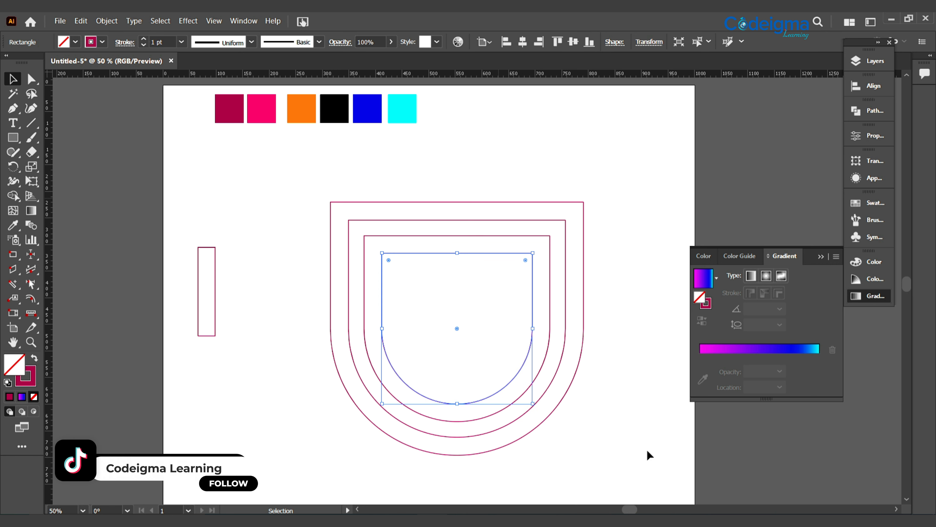
left_click(631, 469)
Place a vertical ruler guide through the center of the four nested shapes
left_click_drag(557, 478, 54, 360)
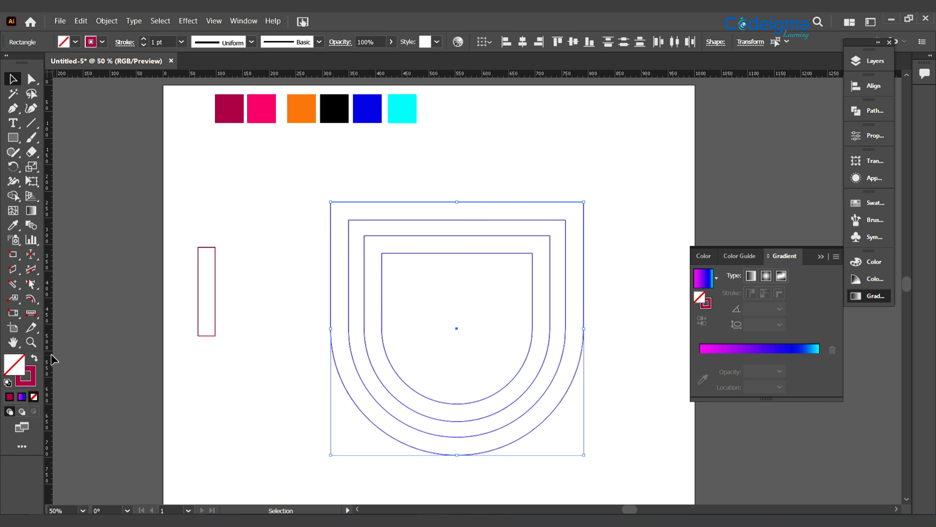
left_click_drag(382, 360, 457, 375)
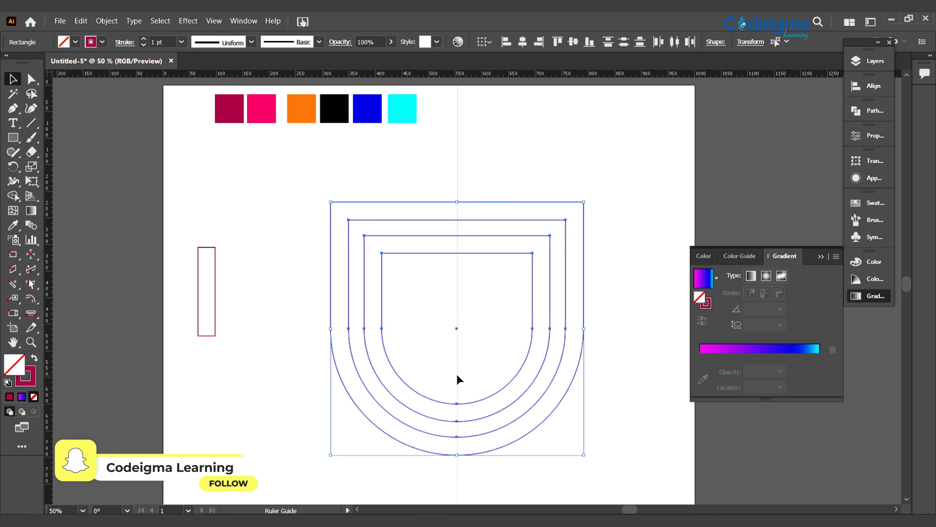
left_click(457, 374)
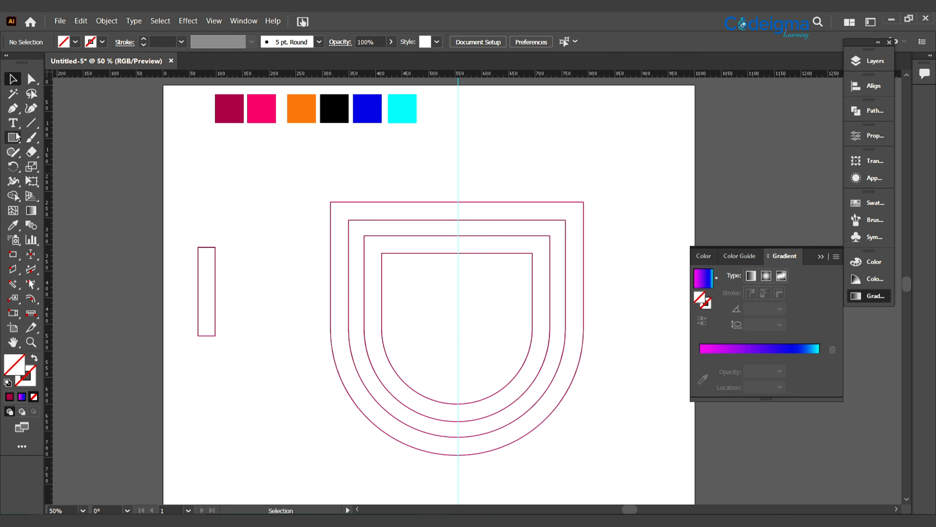
Draw a rectangle covering the left half of the nested shapes, ending at the center guide
left_click_drag(316, 187, 458, 460)
key("v")
left_click(551, 396)
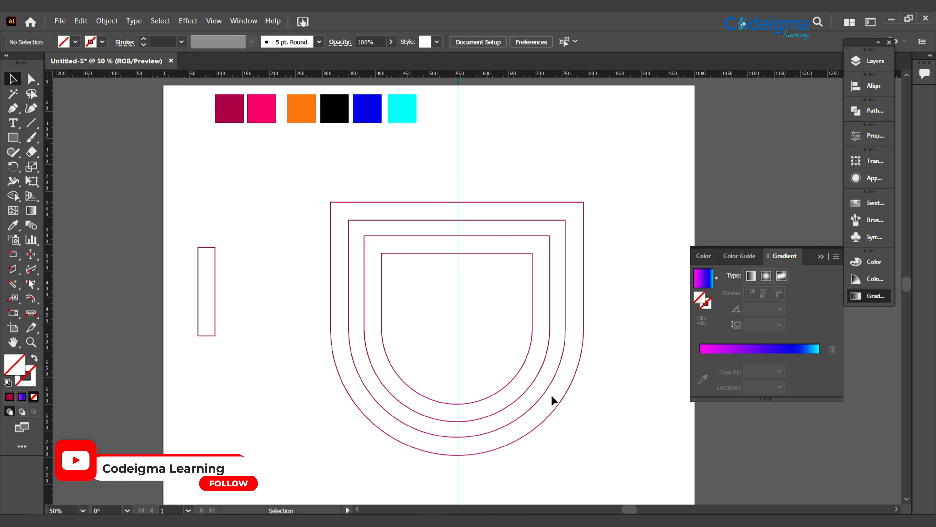
Give the rectangle over the left half a black stroke, selecting it from the objects of Layer 1
left_click(867, 63)
left_click(734, 74)
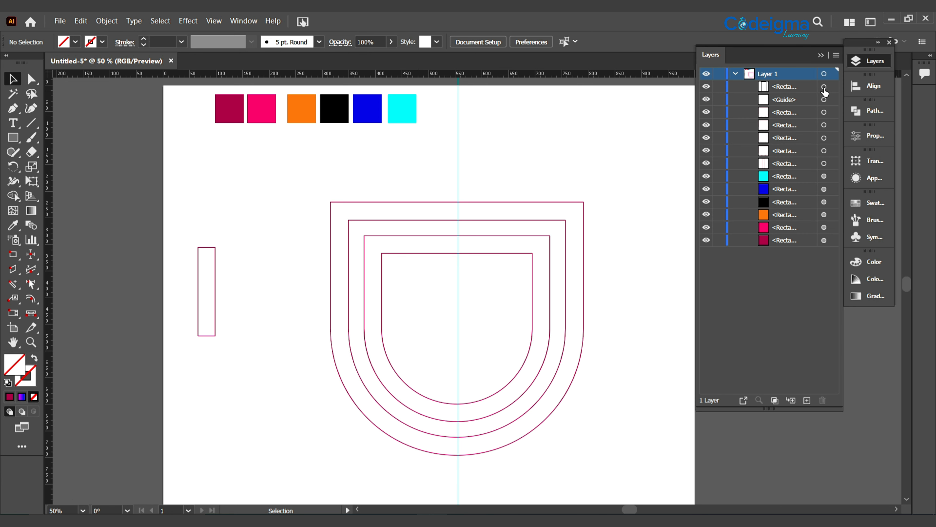
left_click(824, 86)
left_click(104, 42)
left_click(32, 62)
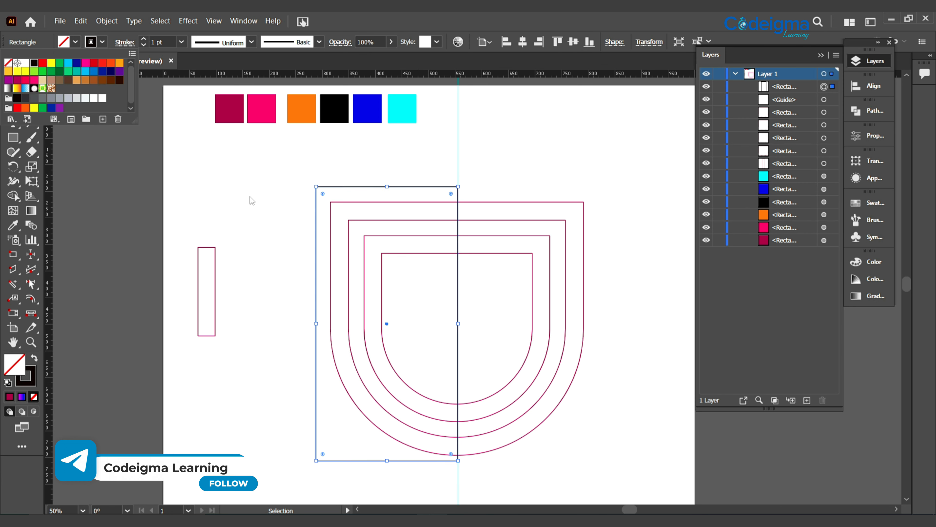
left_click(251, 199)
left_click(670, 256)
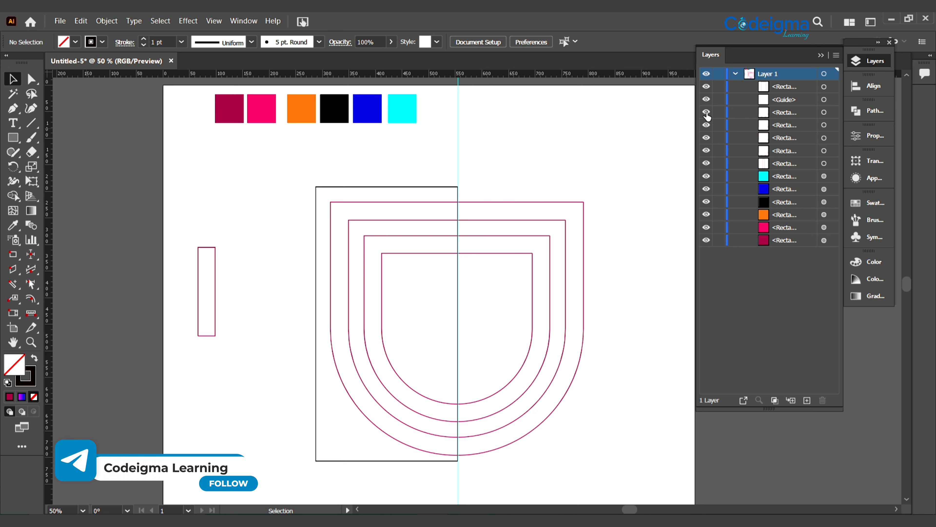
Hide the two inner shapes and cut away the left halves of the two outer shapes with the Shape Builder
left_click_drag(706, 112, 705, 132)
left_click_drag(286, 172, 559, 476)
left_click(13, 196)
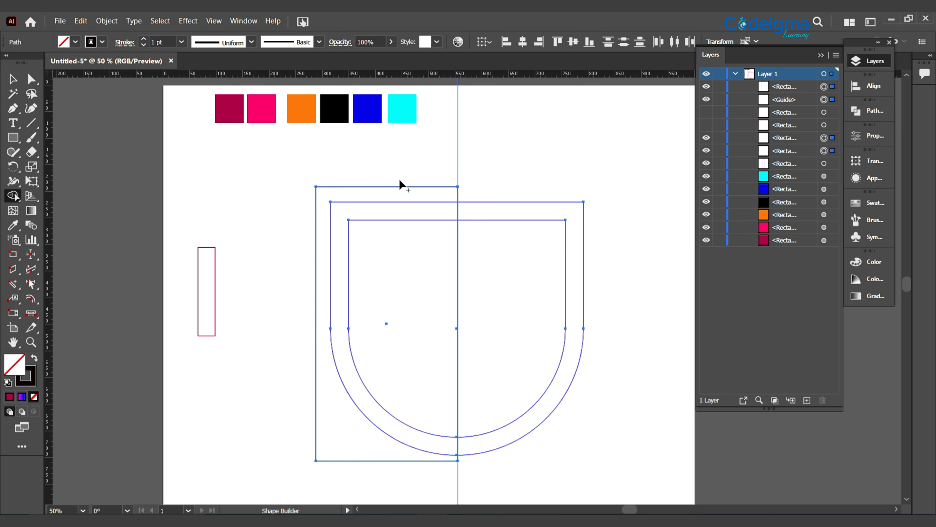
mouse_move(401, 185)
left_mouse_down()
mouse_move(416, 309)
mouse_move(408, 468)
left_mouse_up()
left_click(11, 79)
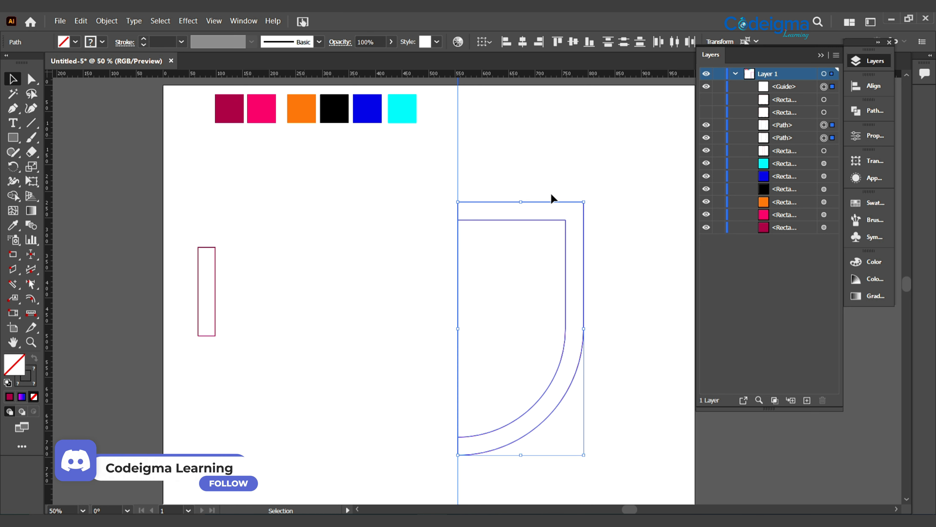
left_click(646, 384)
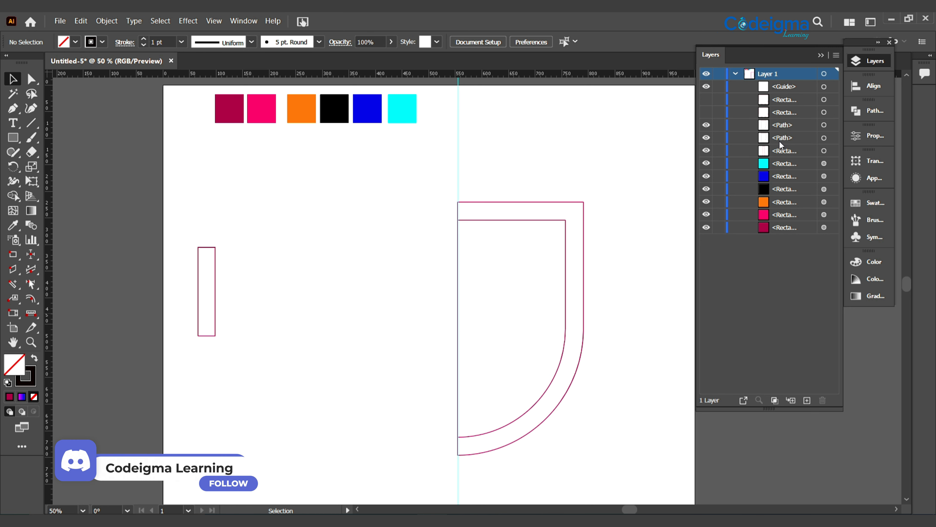
Show the two inner shapes again and draw a rectangle about 237 px wide over their left half, ending just above their inner curve's lowest point
left_click(707, 112)
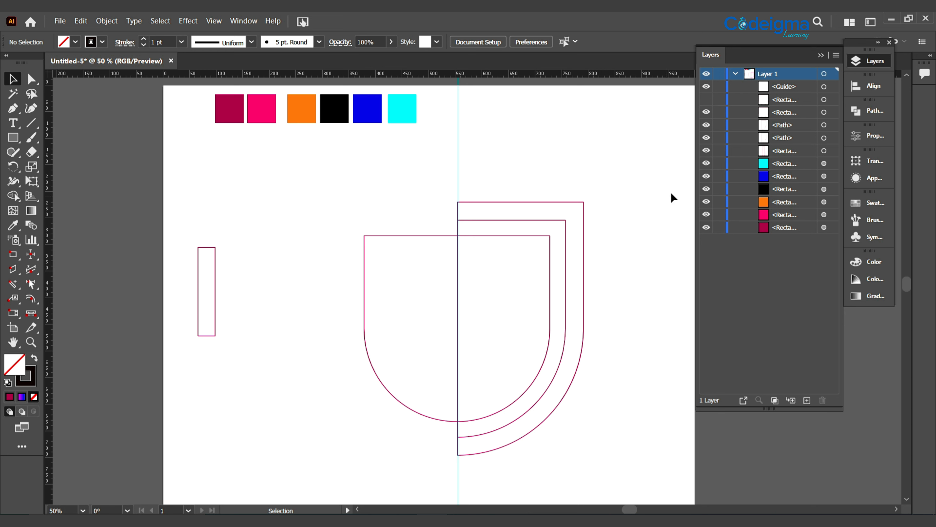
left_click(706, 100)
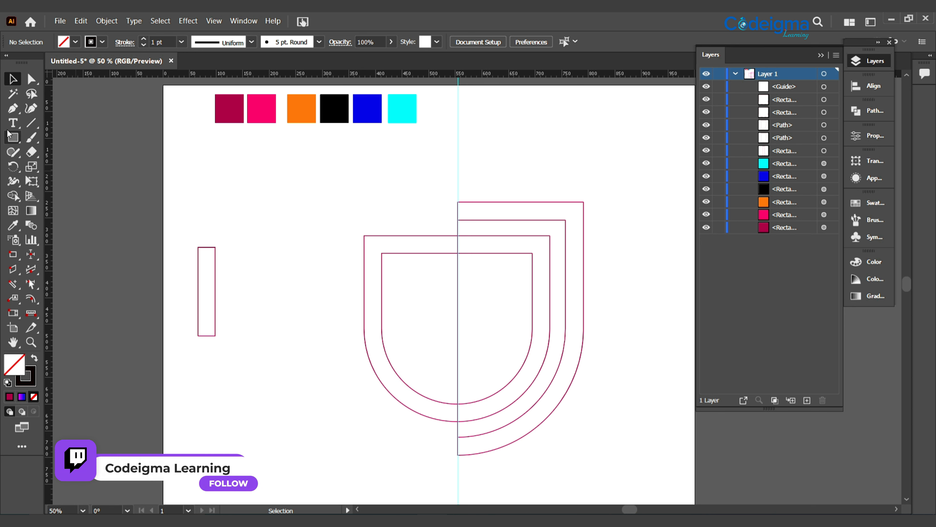
left_click(12, 140)
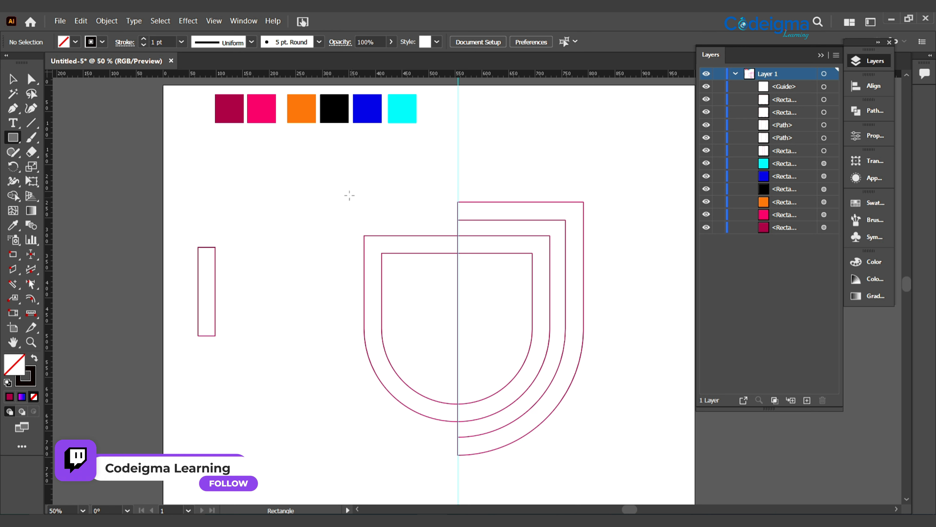
left_click_drag(331, 197, 457, 395)
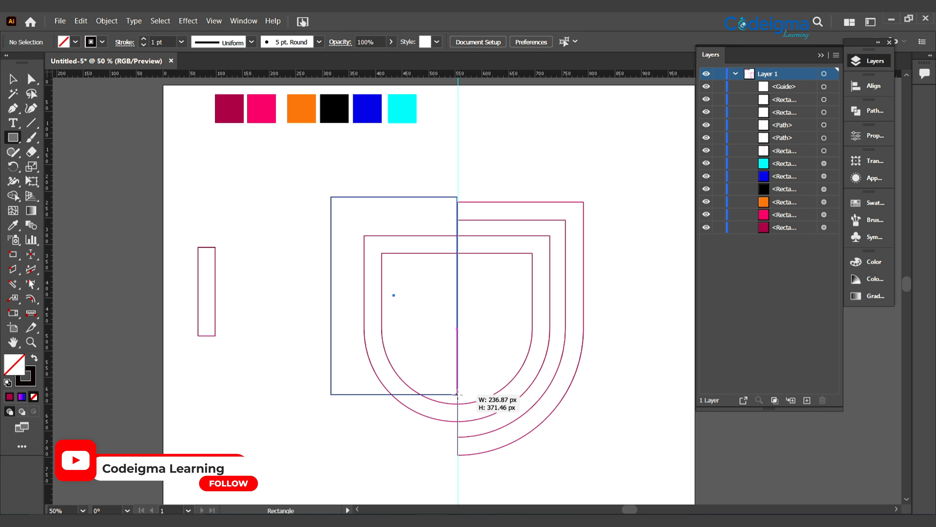
left_click_drag(457, 394, 458, 397)
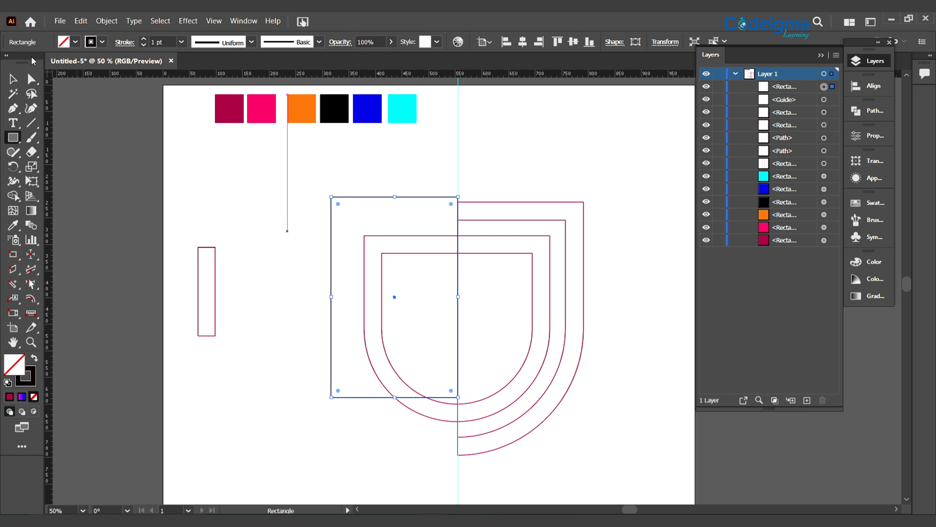
Cut away the parts of the two inner shapes inside the rectangle with the Shape Builder, keeping the hook at the bottom
key("v")
left_click_drag(306, 235, 511, 435)
key("shift+m")
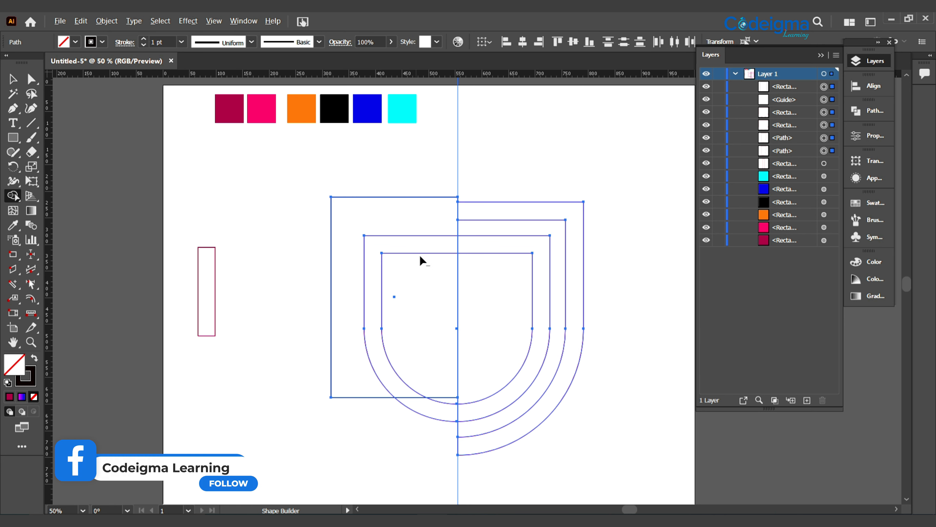
mouse_move(416, 188)
left_mouse_down()
mouse_move(421, 408)
mouse_move(425, 334)
left_mouse_up()
key("ctrl+z")
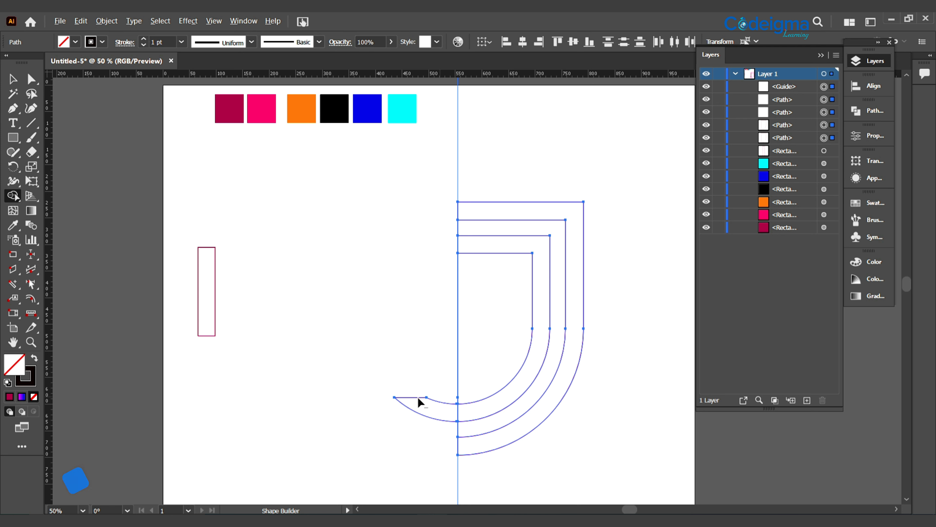
key("ctrl+z")
left_click(13, 79)
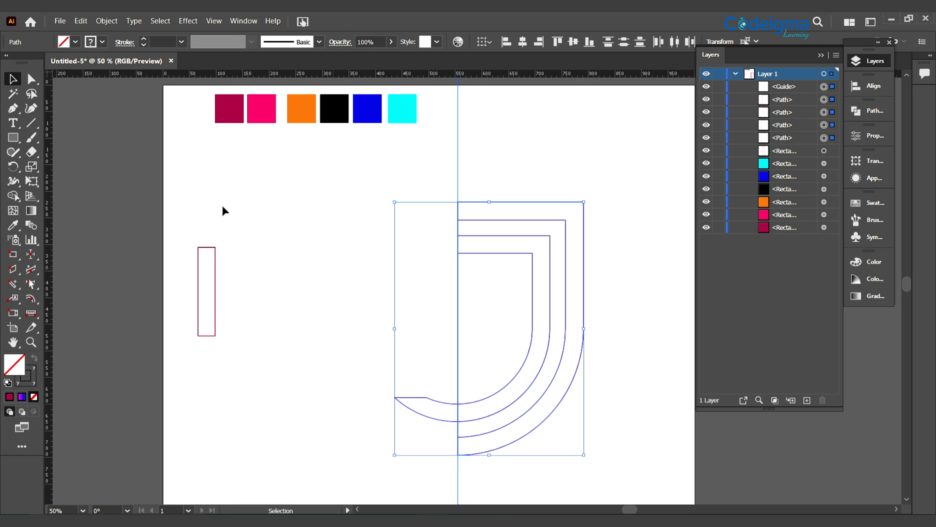
left_click(223, 209)
Draw a vertical line through the hook at its inner corner and trim off the pointed tip and excess line ends with the Shape Builder
left_click(31, 123)
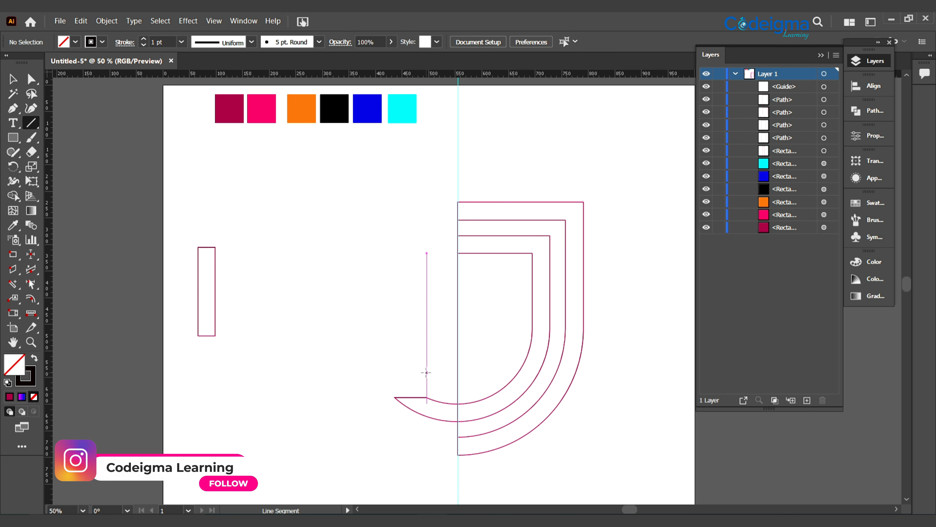
left_click_drag(426, 372, 427, 448)
left_click(13, 79)
left_click_drag(374, 352, 453, 454)
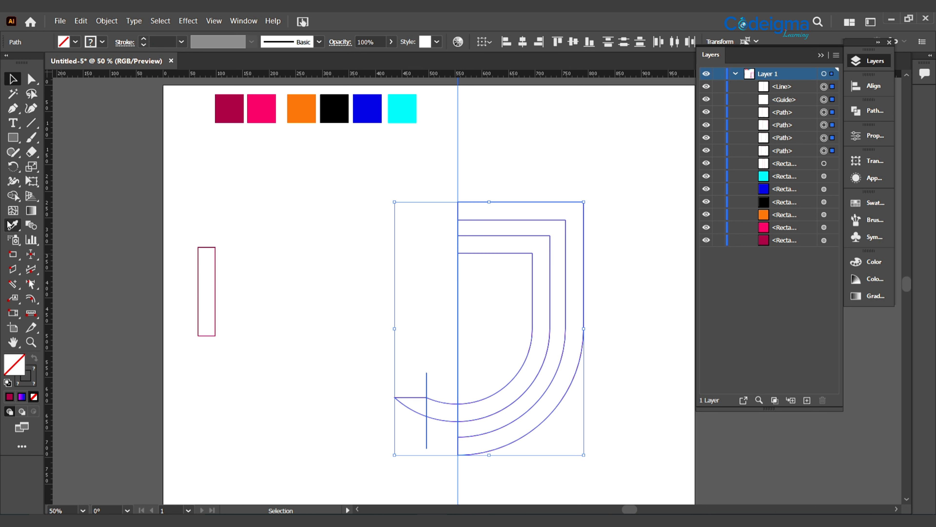
left_click(12, 198)
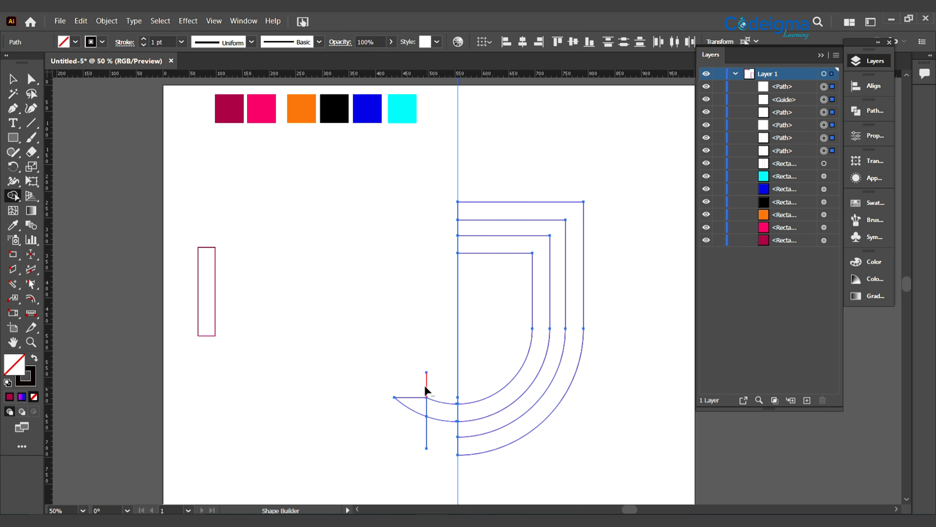
mouse_move(427, 390)
left_mouse_down()
mouse_move(423, 434)
mouse_move(438, 435)
mouse_move(436, 381)
left_mouse_up()
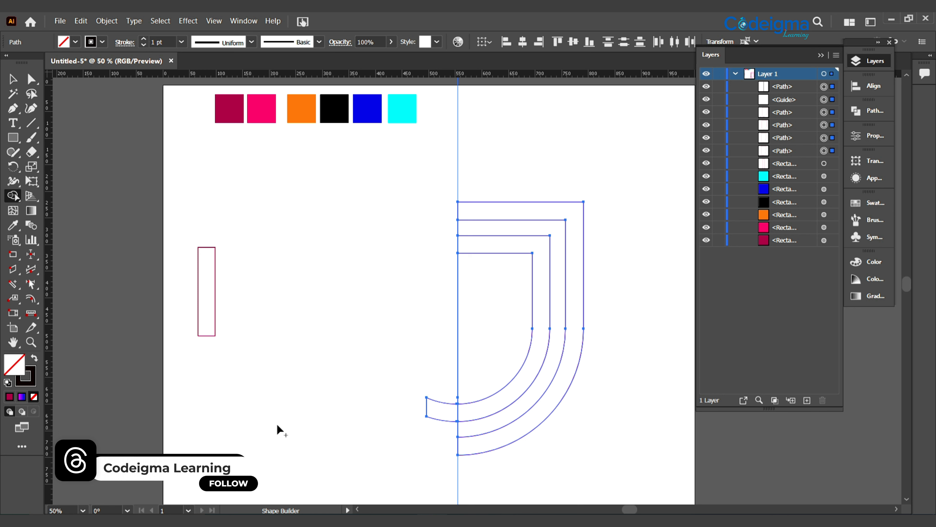
left_click(13, 79)
left_click(640, 400)
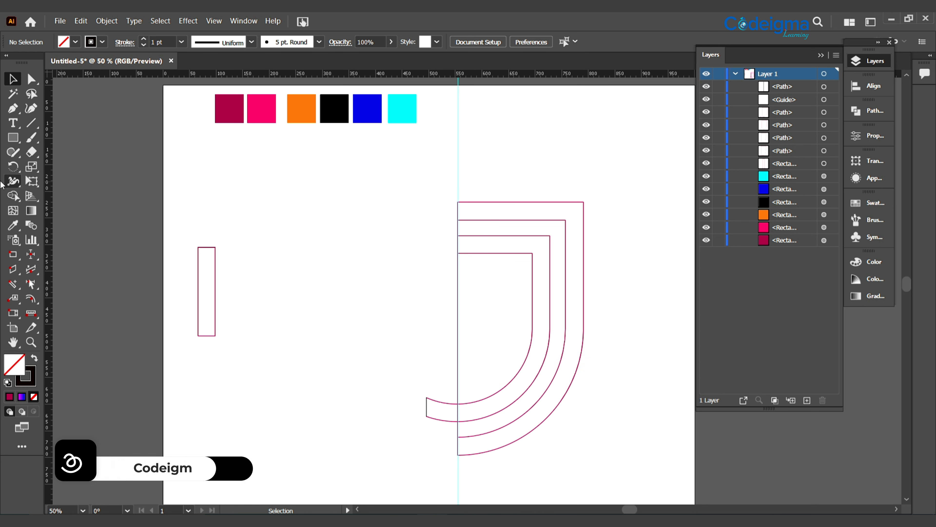
Draw a rectangle from the center guide across the left ends of the four horizontal top lines
left_click(13, 137)
left_click_drag(458, 169, 514, 266)
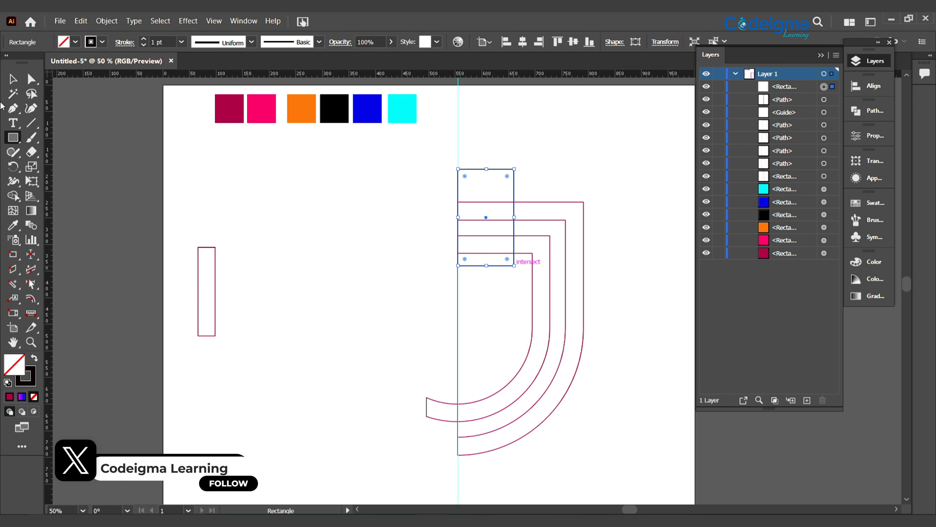
Cut away the bar ends inside the top rectangle with the Shape Builder, shortening the four horizontal lines from the center guide
left_click(13, 78)
left_click_drag(395, 174, 614, 468)
left_click(13, 195)
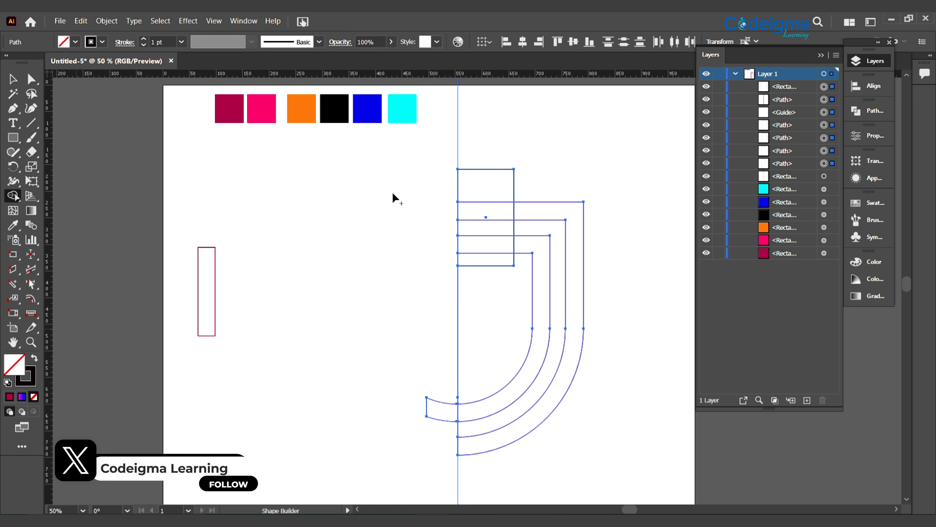
left_click_drag(489, 168, 497, 275)
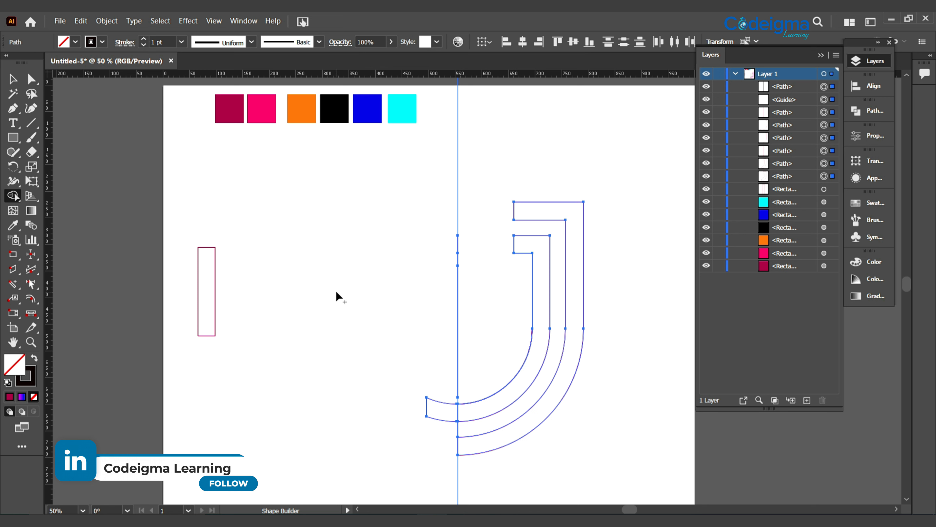
Draw a vertical line along the inner shape's inner edge and trim off its short upper arm and leftover line ends with the Shape Builder
left_click(36, 124)
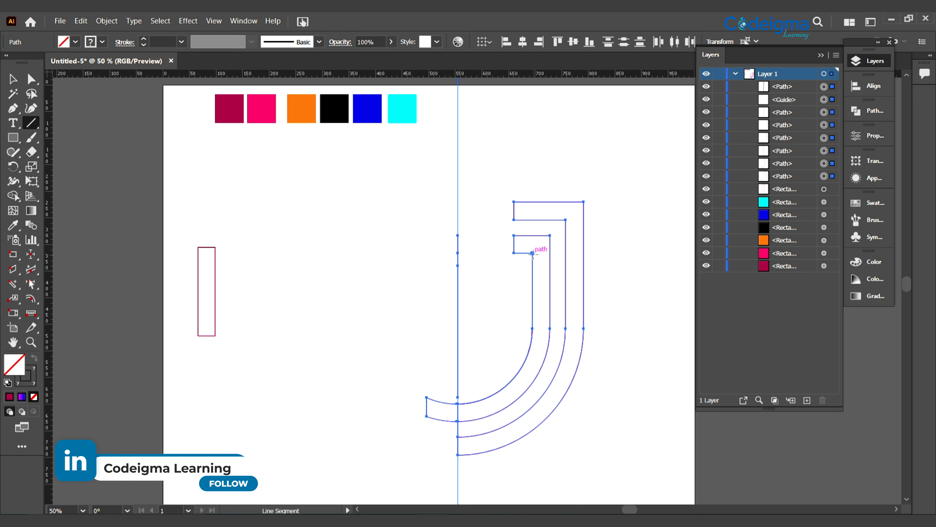
left_click_drag(532, 275, 603, 329)
key("v")
key("shift+m")
left_click(527, 250)
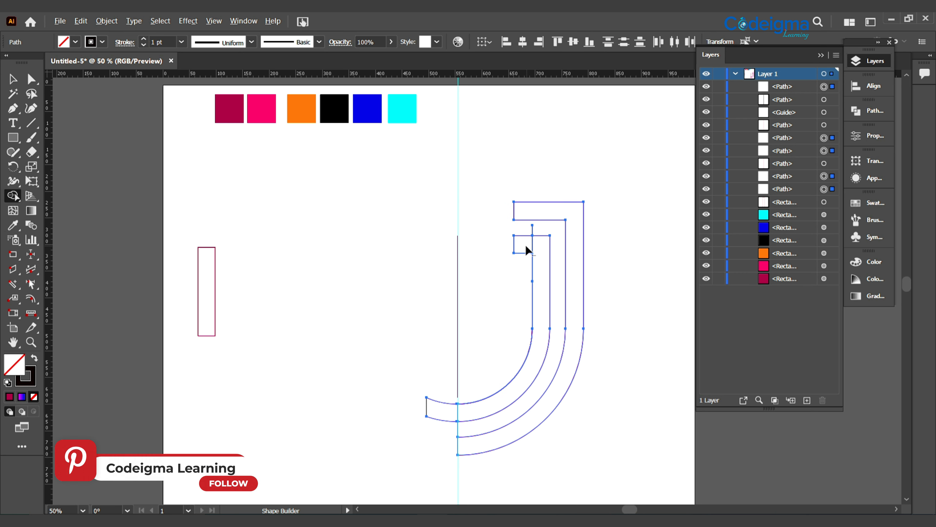
left_click_drag(523, 261, 528, 249)
left_click(533, 229, "alt")
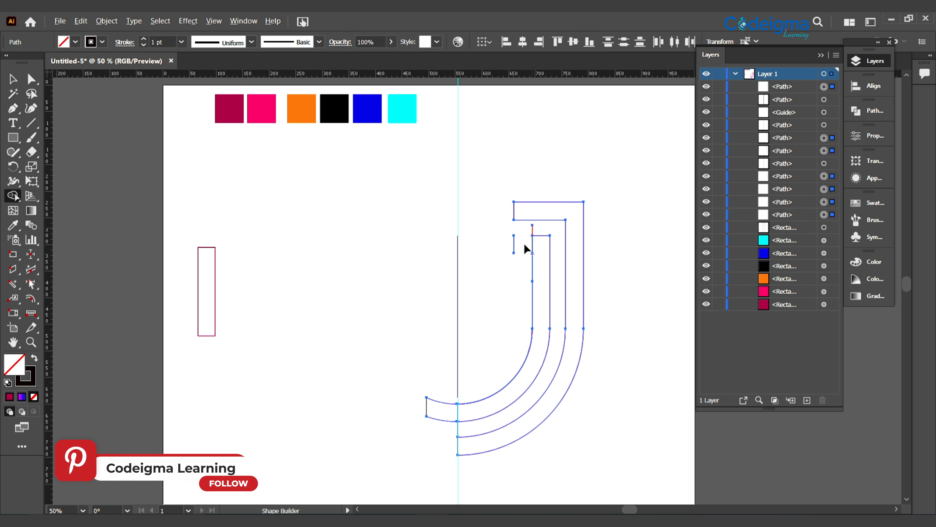
left_click(513, 240, "alt")
key("v")
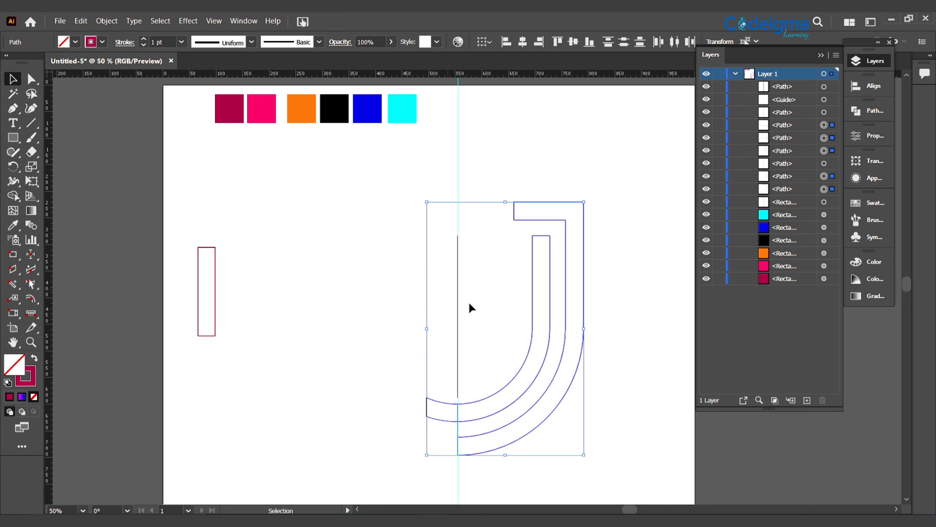
Separate the guide and leftover center line from the curved shapes and delete them along with the other stray lines
left_click_drag(458, 283, 378, 279)
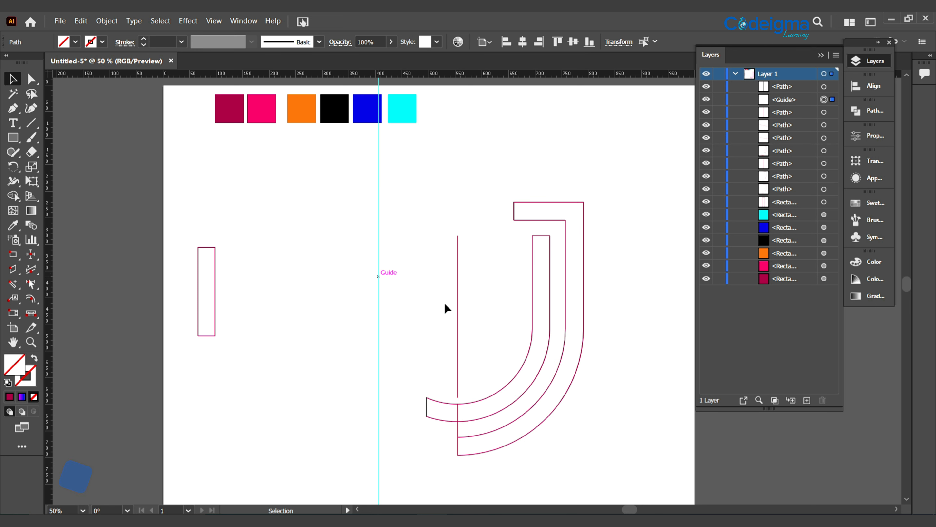
left_click_drag(460, 293, 334, 293)
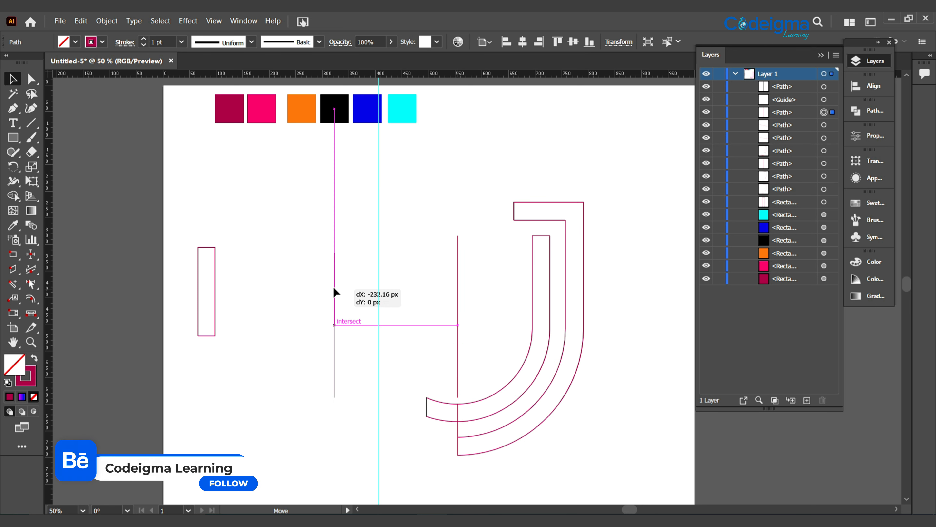
left_click(460, 416)
left_click_drag(458, 412, 402, 403)
key("ctrl+z")
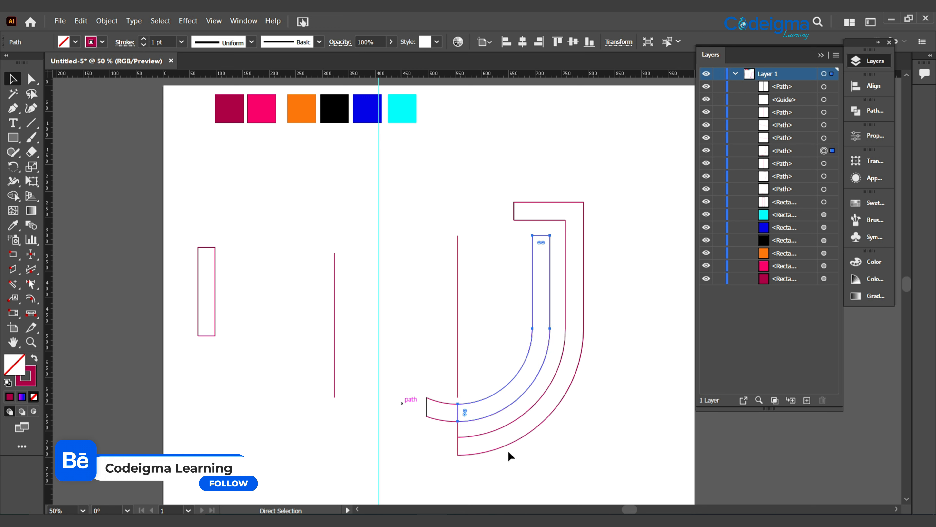
left_click(479, 347)
left_click_drag(458, 343, 557, 481)
key("Delete")
Merge the hook with the inner curved shape using the Shape Builder and remove the short leftover line below the joint
left_click(15, 198)
left_click_drag(442, 410, 492, 417)
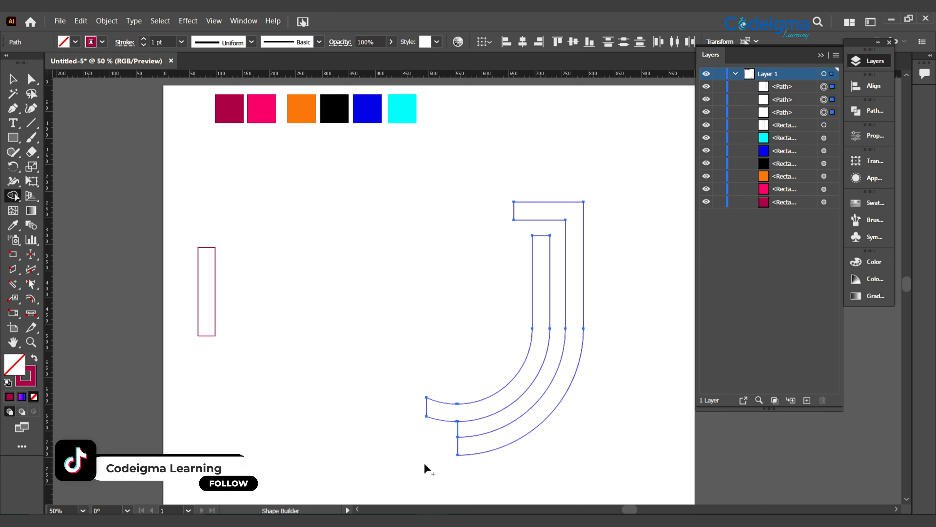
left_click(458, 429, "alt")
left_click(13, 79)
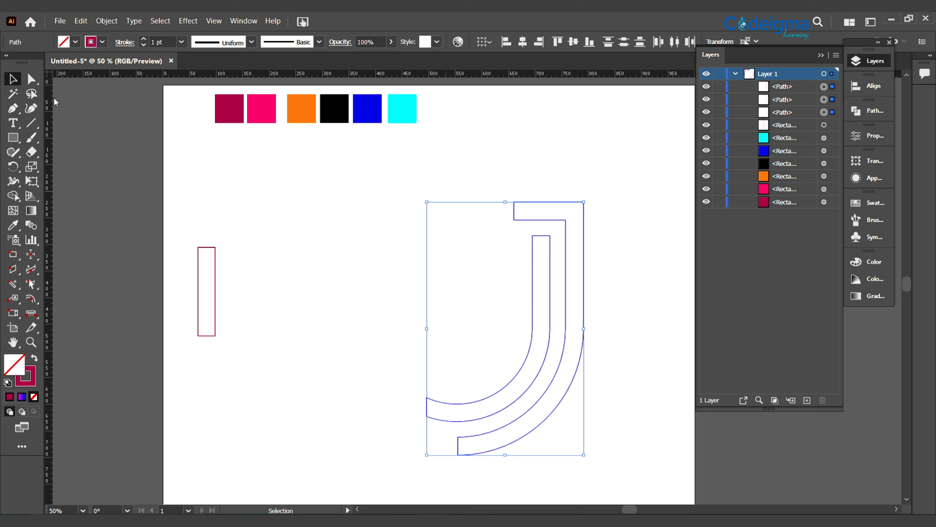
Stretch the inner curved shape upward into the top bar and unite it with the outer shape using the Shape Builder
left_click(607, 314)
left_click(542, 236)
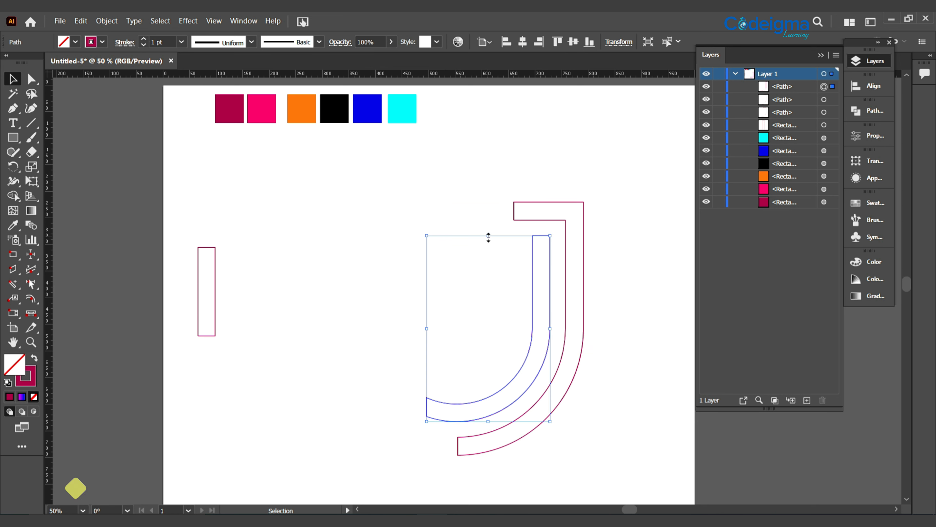
left_click_drag(488, 236, 578, 362)
left_click(14, 195)
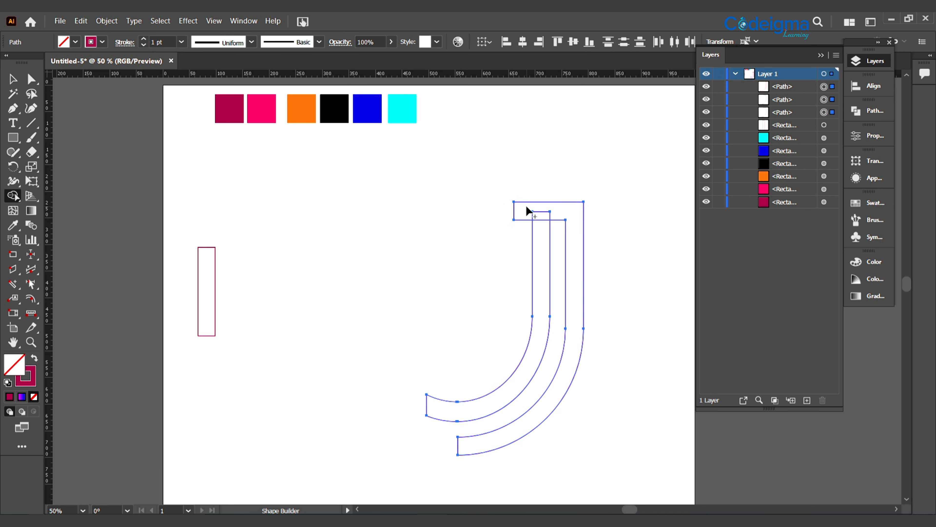
mouse_move(521, 208)
left_mouse_down()
mouse_move(537, 211)
mouse_move(539, 250)
mouse_move(462, 400)
left_mouse_up()
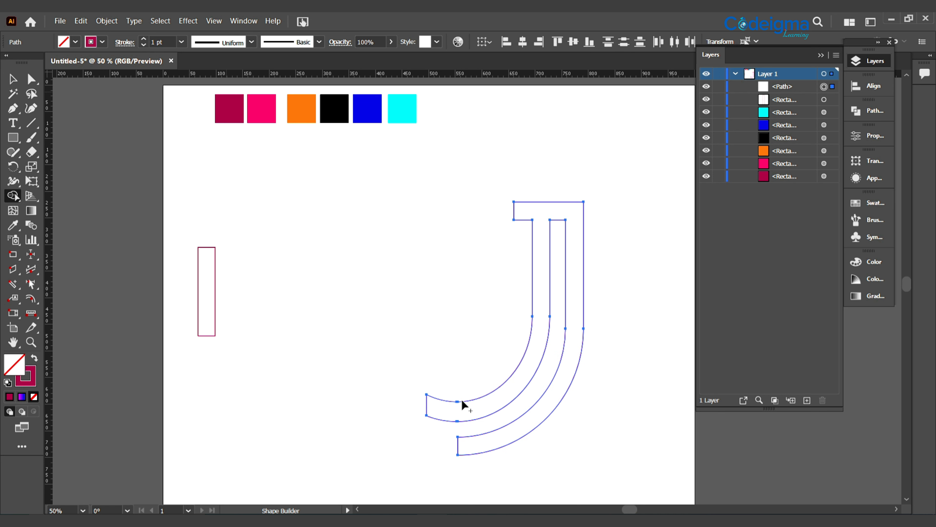
Fill the united J shape with the cyan sampled from the color swatches on the artboard
key("v")
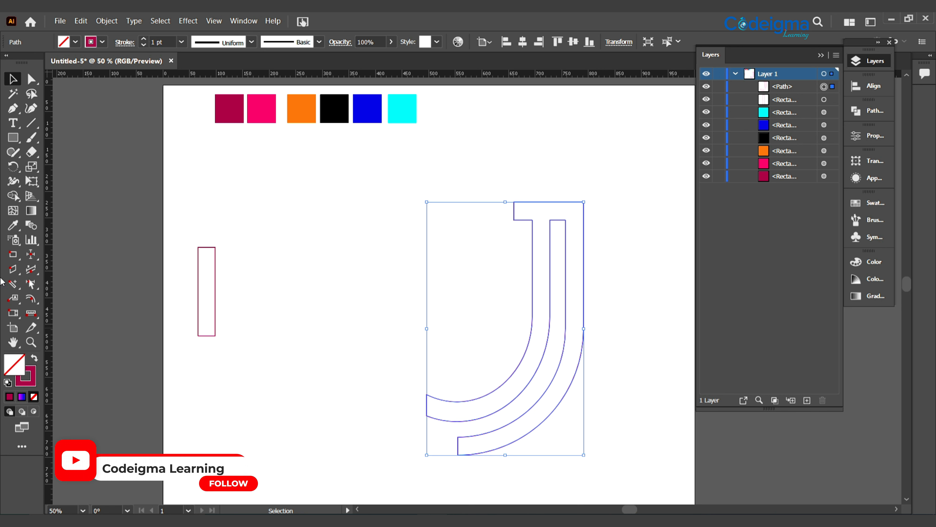
key("i")
left_click(394, 106)
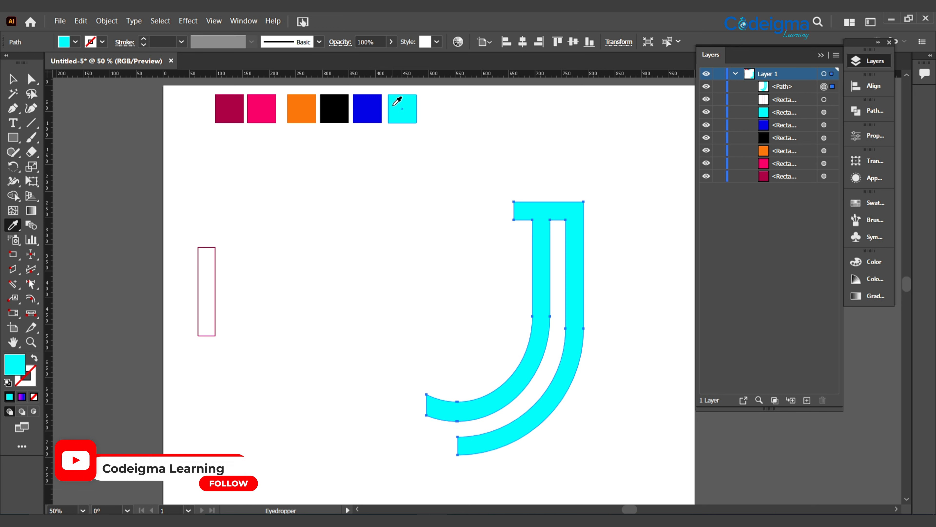
Round the corners of the J's two lower ends fully, keeping the top bar's corners square
left_click(31, 79)
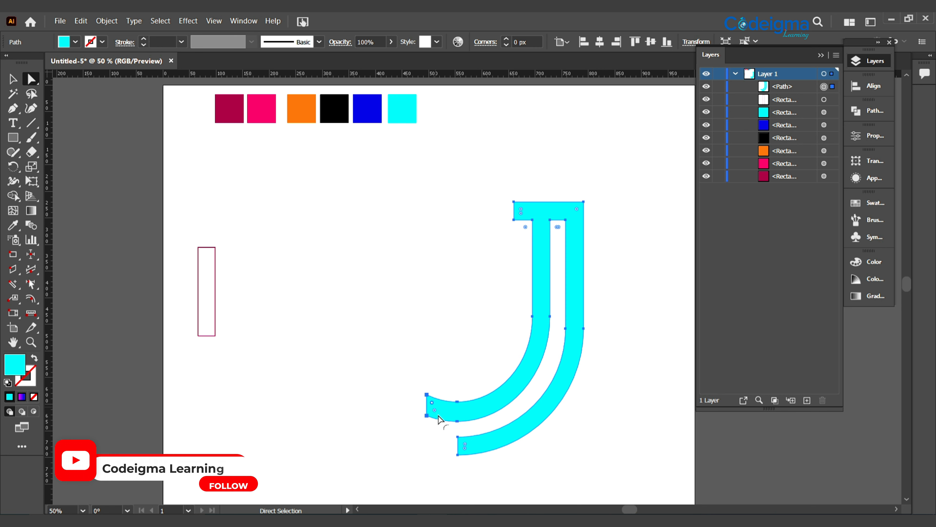
left_click_drag(435, 410, 508, 474)
left_click_drag(466, 446, 550, 477)
left_click(473, 272)
left_click(529, 209)
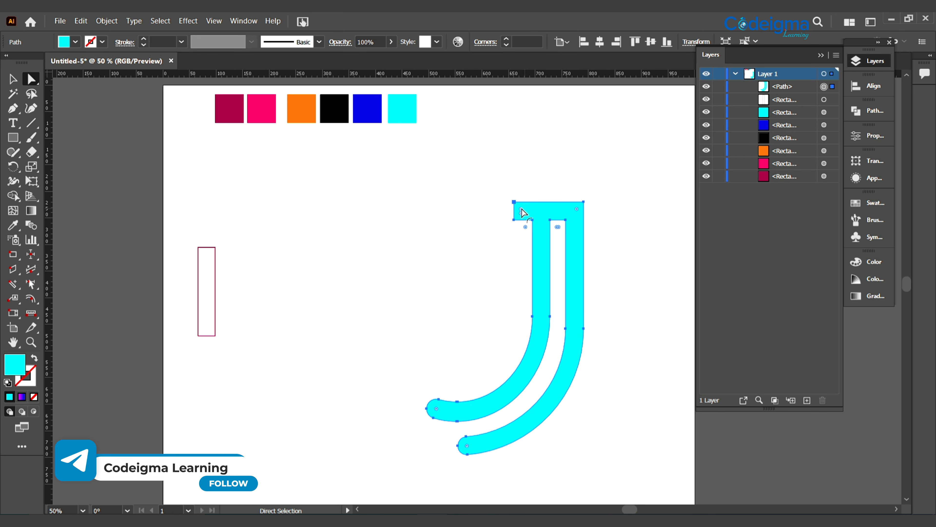
left_click(645, 267)
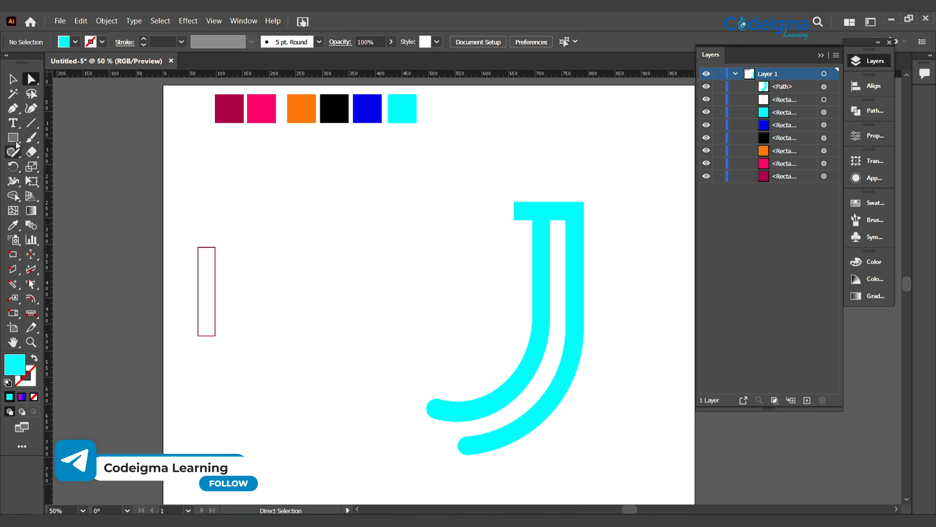
Draw a small cyan rectangle above the J's top bar and a wide, flat ellipse across its base to form a hat
left_click_drag(14, 138, 52, 138)
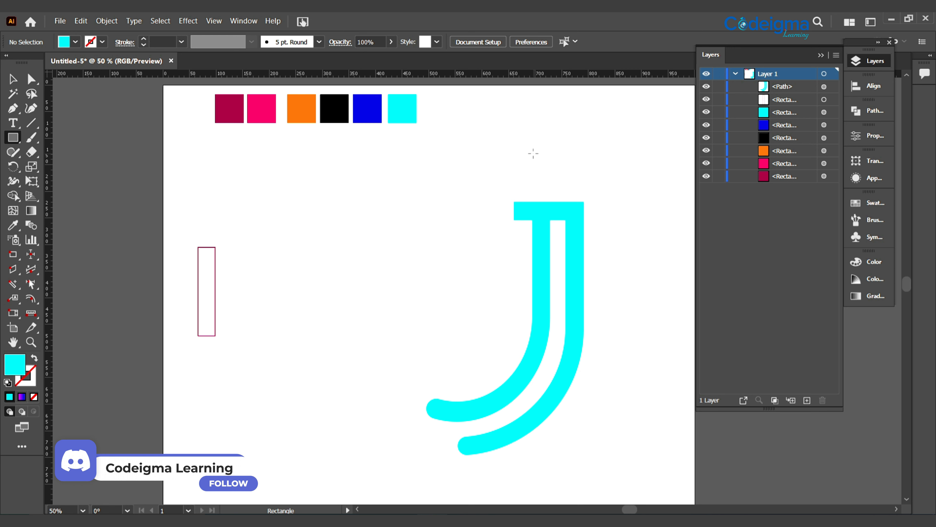
left_click_drag(533, 153, 574, 186)
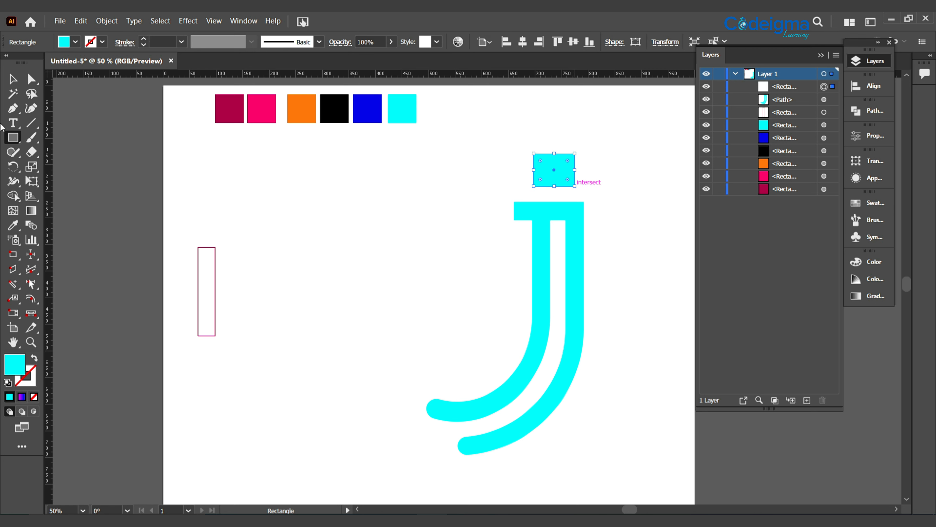
left_click(13, 139)
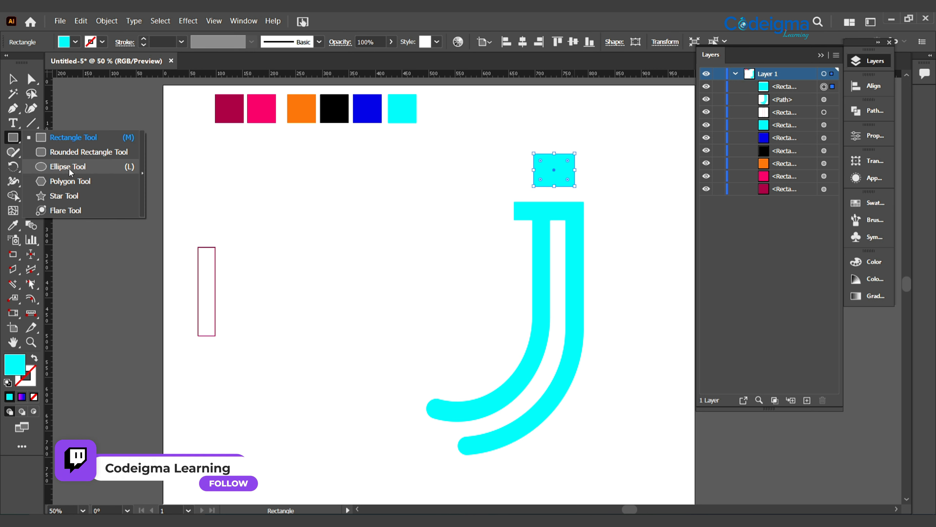
left_click(72, 166)
left_click(9, 83)
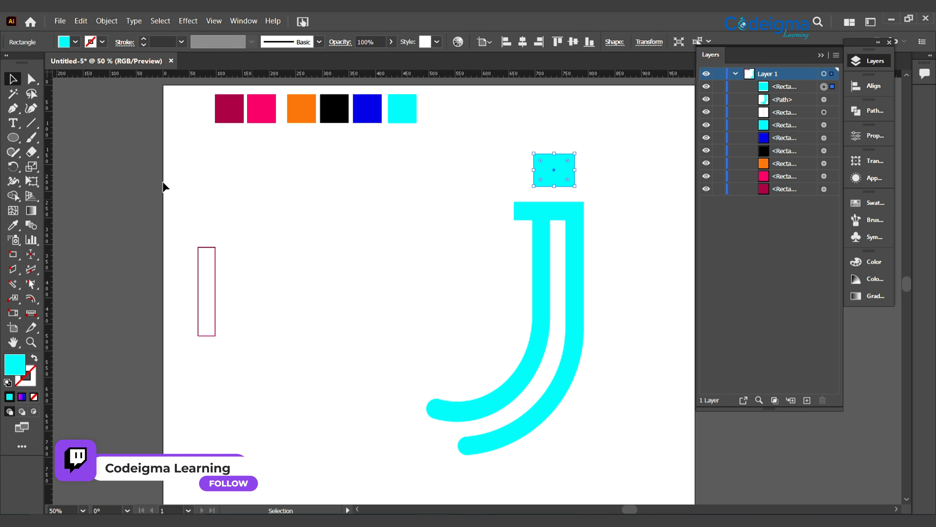
left_click(163, 183)
left_click(18, 140)
left_click_drag(525, 185, 564, 188)
key("v")
left_click(546, 198)
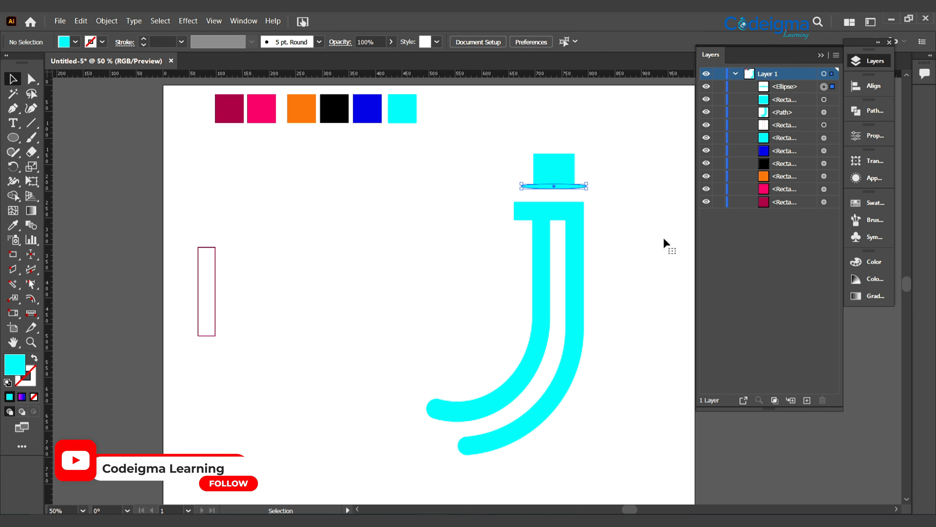
Move the hat's rectangle above the ellipse in the stacking order and fill it with the magenta-blue-cyan linear gradient
left_click(661, 240)
left_click_drag(788, 99, 786, 82)
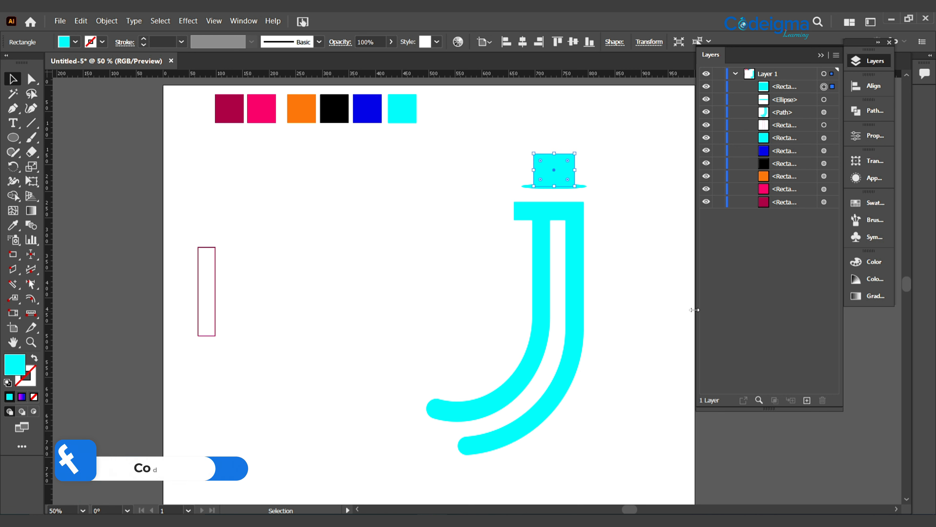
left_click(871, 297)
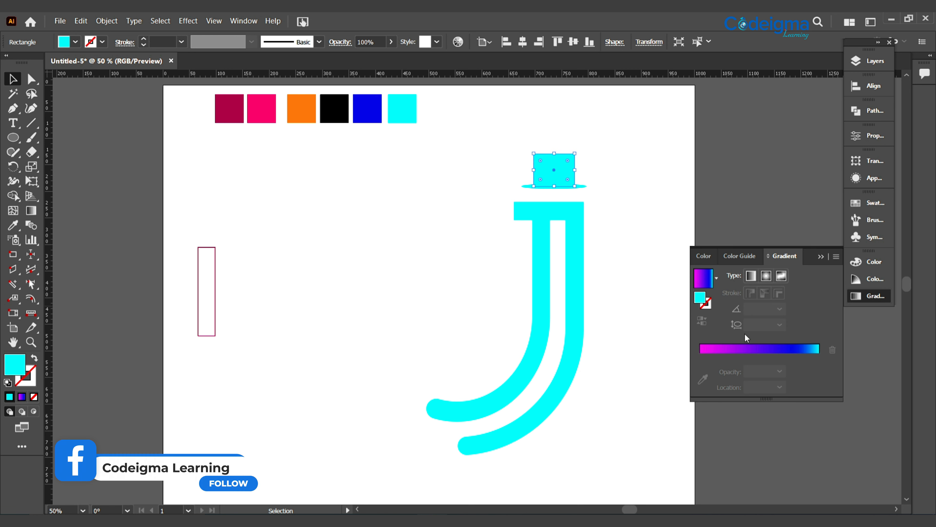
left_click(761, 349)
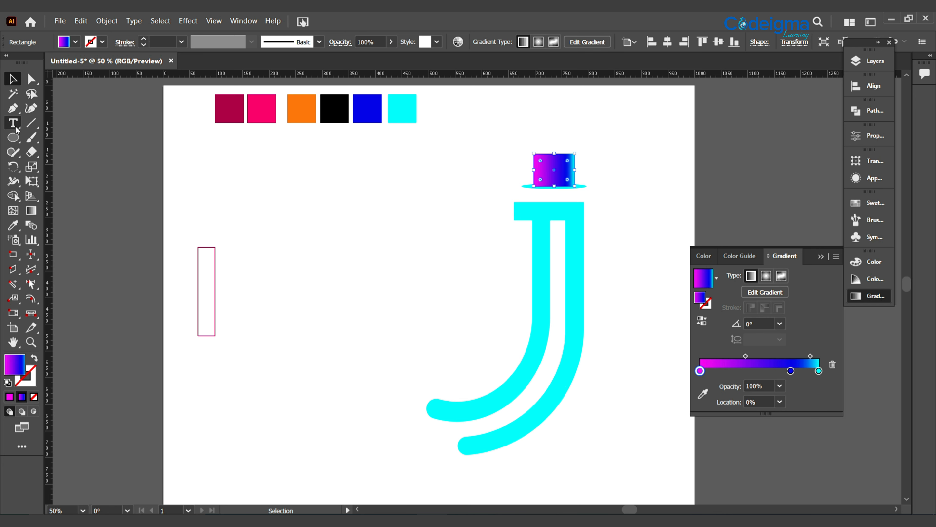
Redraw the rectangle's gradient at about -5°, shifting the magenta stop inward and the blue stop to about 67%
key("g")
left_click_drag(582, 150, 540, 181)
left_click_drag(509, 175, 582, 181)
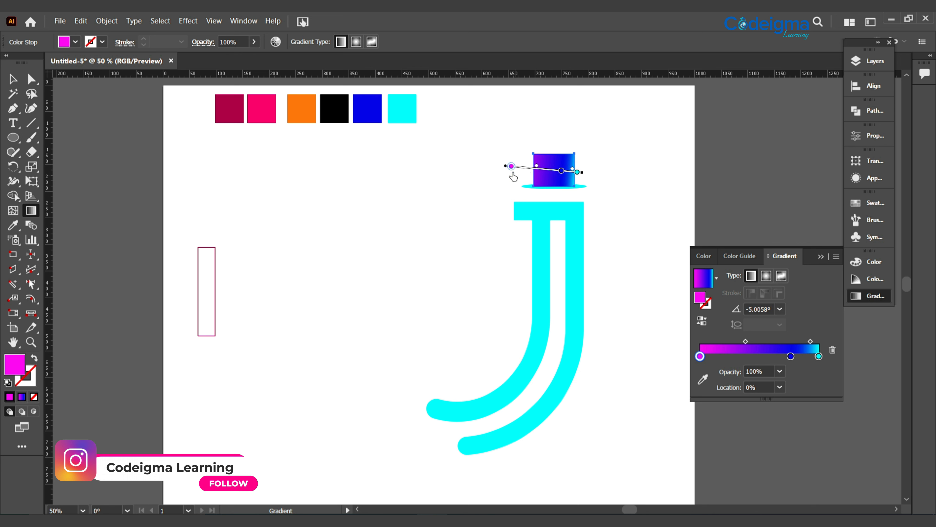
left_click_drag(513, 173, 549, 179)
left_click(557, 170)
key("v")
left_click(623, 236)
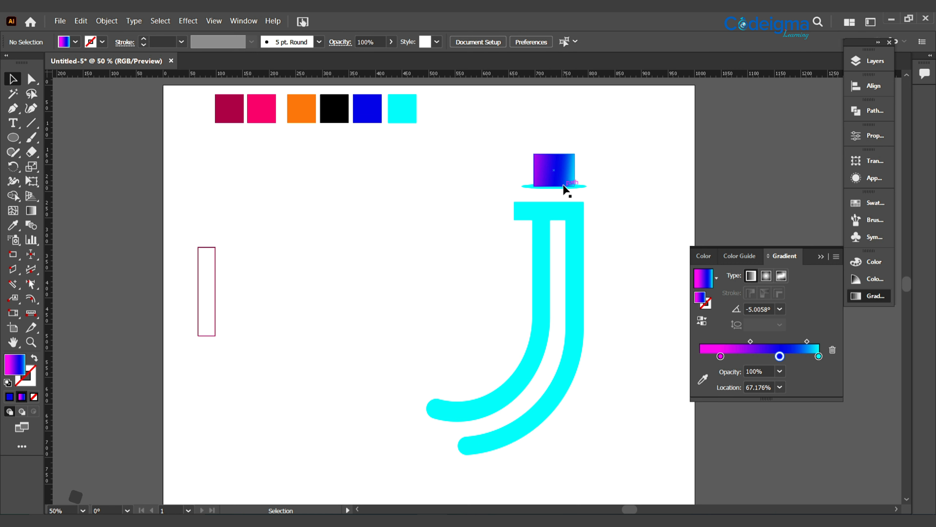
Fill the hat's brim ellipse with the gradient sampled from the rectangle using the Eyedropper
left_click(14, 226)
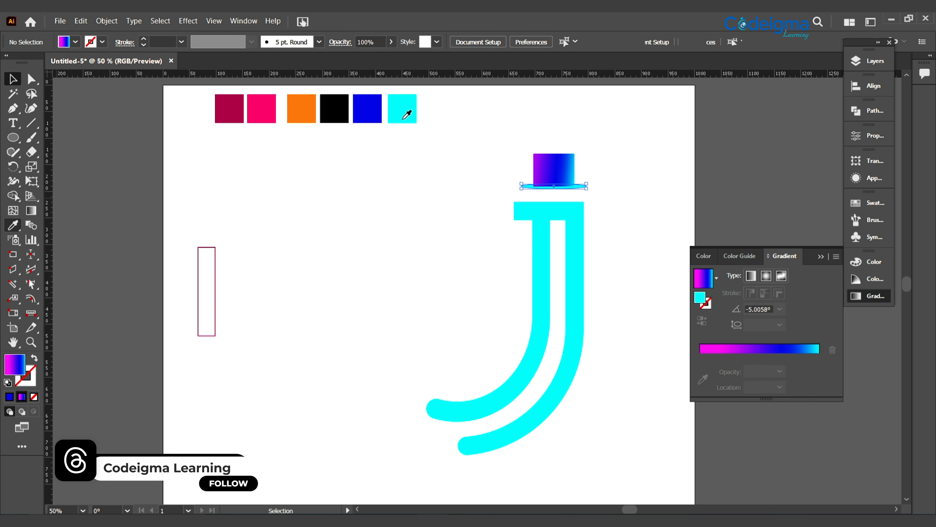
left_click(343, 112)
left_click(549, 170)
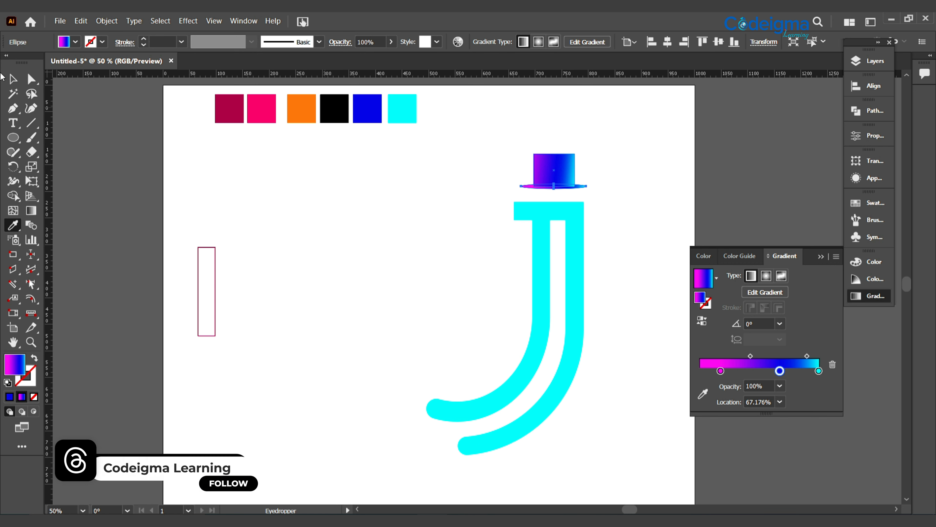
left_click(14, 80)
left_click(640, 268)
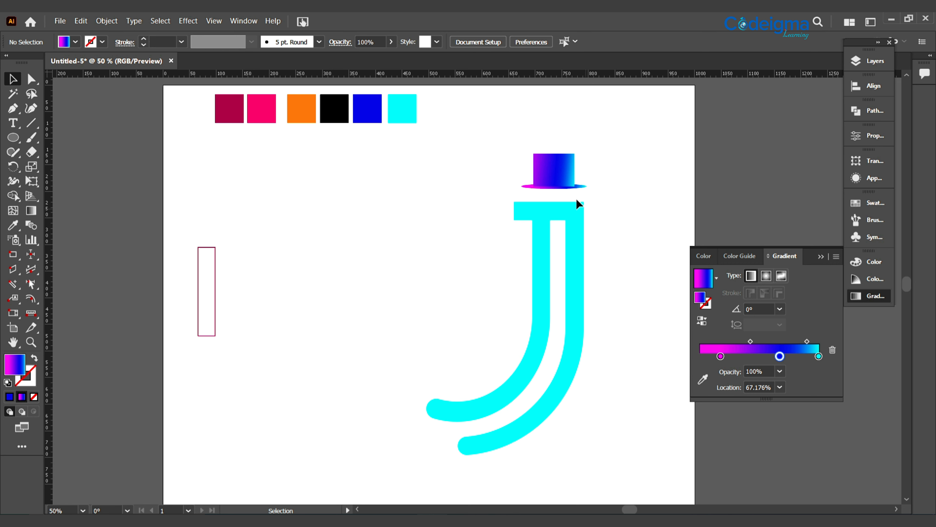
Adjust the brim's gradient by shifting the blue stop toward magenta and setting the cyan stop to about 94%
left_click(578, 184)
key("g")
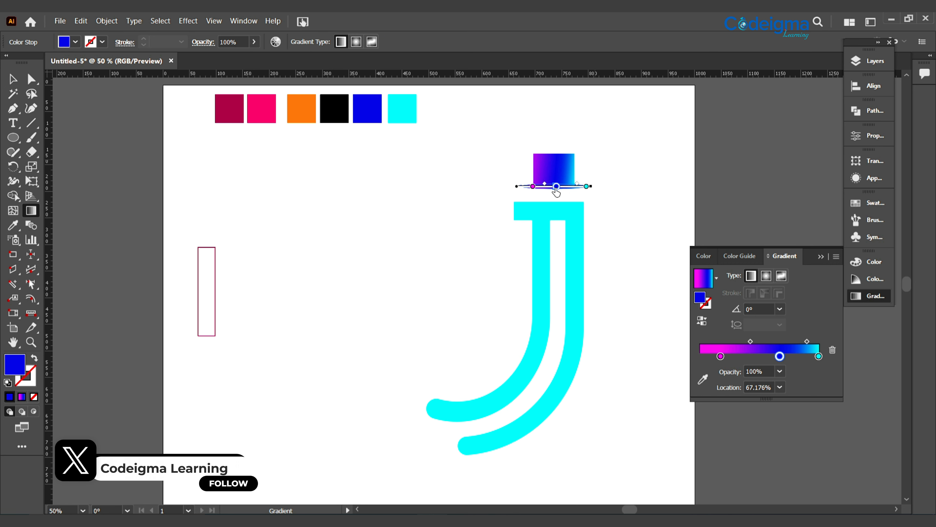
left_click(584, 187)
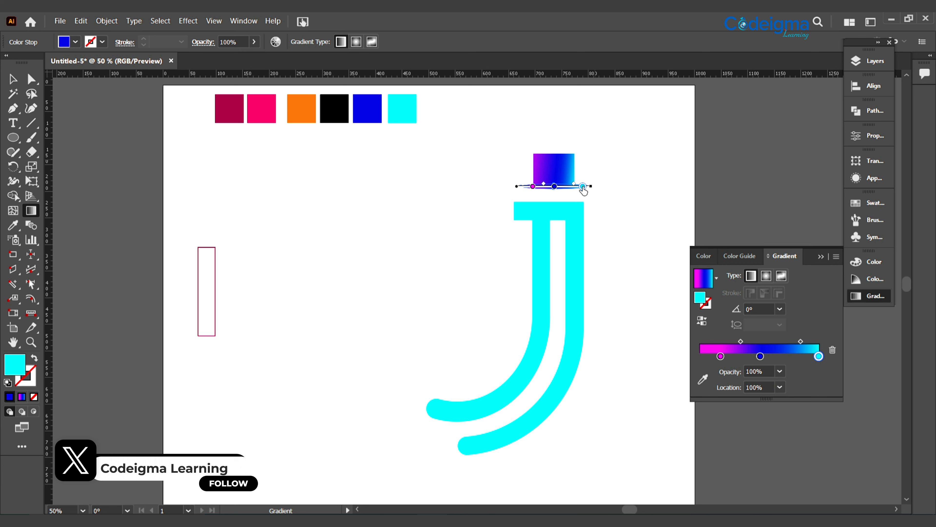
left_click_drag(583, 186, 579, 186)
key("v")
left_click(356, 207)
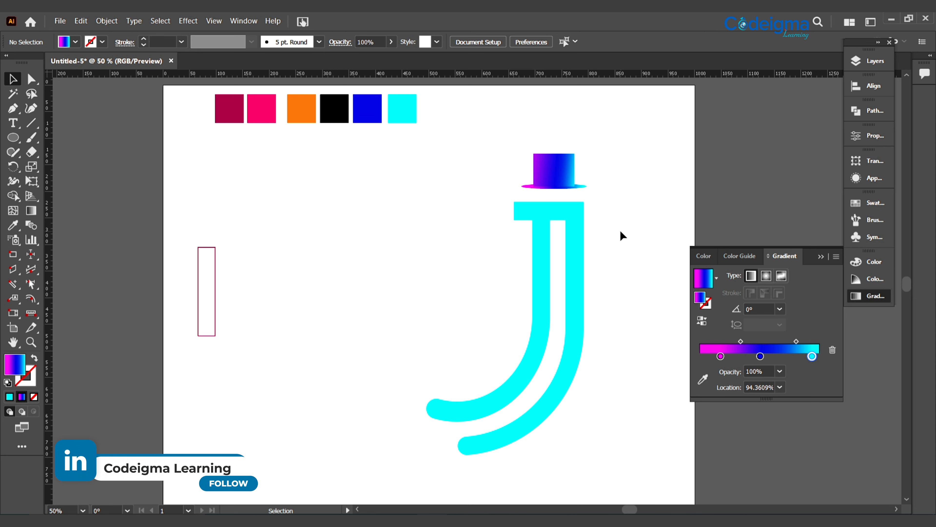
Nudge the hat's gradient rectangle slightly and center it horizontally with the brim ellipse
key("ctrl+plus")
key("ctrl+plus")
left_click_drag(677, 141, 531, 282)
left_click(496, 212)
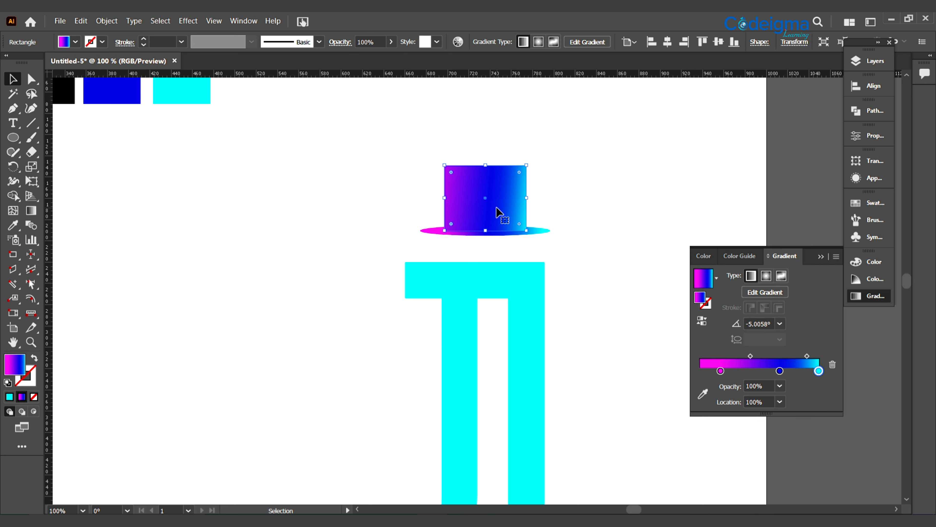
key("Right")
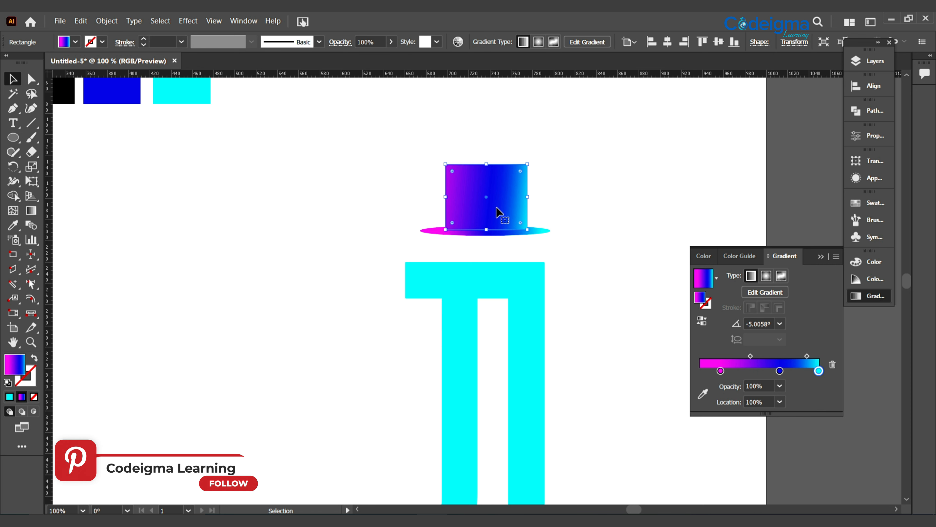
left_click_drag(575, 242, 576, 242)
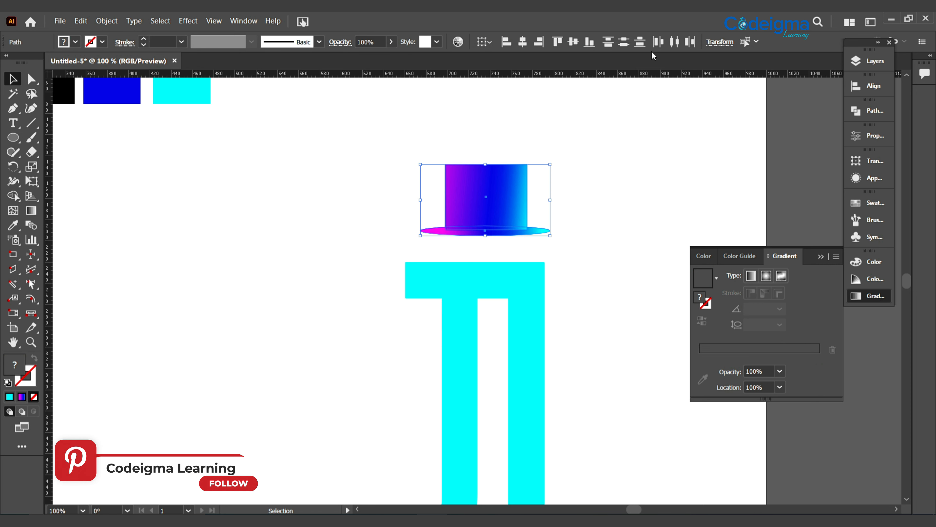
left_click(526, 45)
left_click(623, 247)
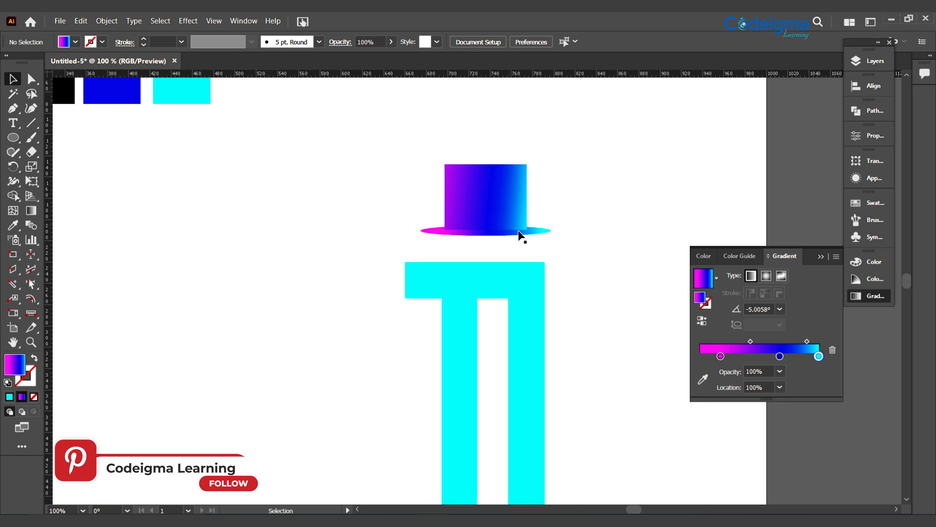
Draw a black ellipse about 80 × 4.4 px across the hat's base and place it beneath the rectangle in the stacking order
left_click(62, 102)
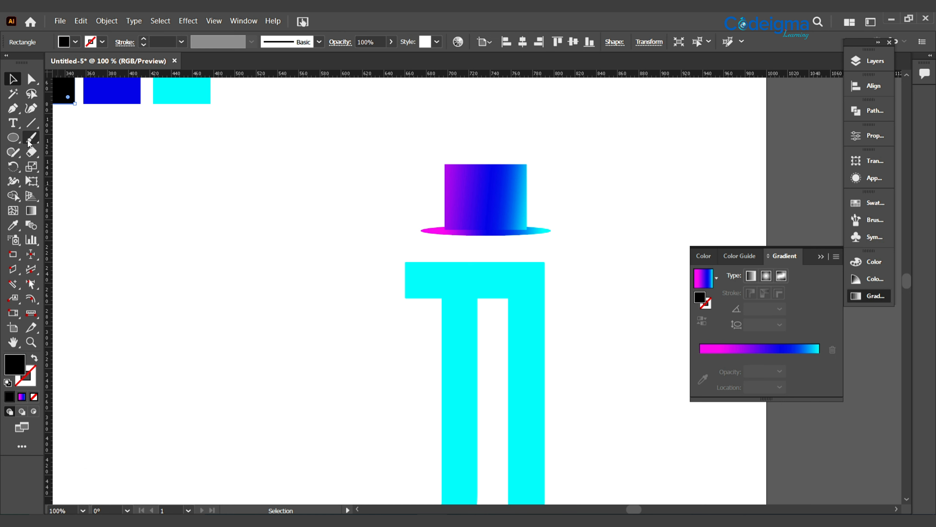
key("l")
left_click_drag(444, 227, 529, 232)
left_click(13, 80)
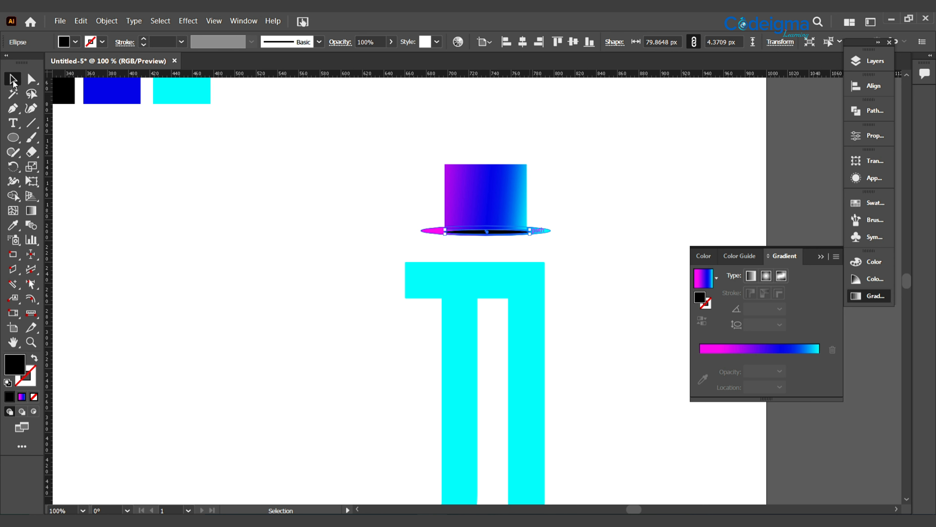
key("Up")
key("Up")
key("Down")
key("Down")
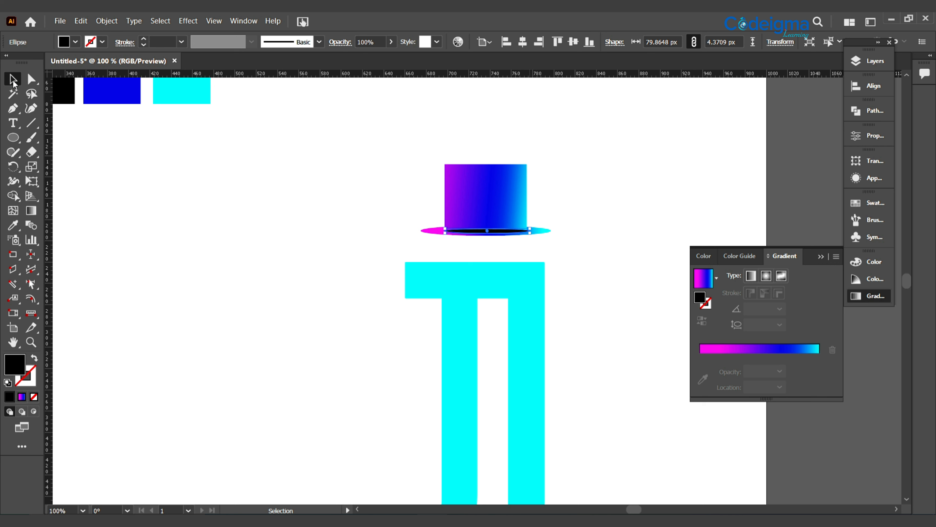
left_click(868, 61)
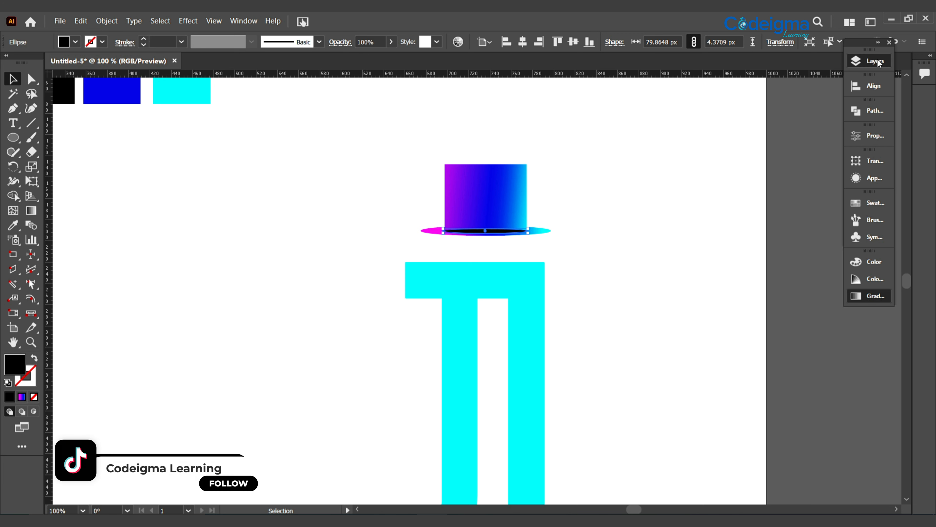
left_click_drag(790, 85, 789, 107)
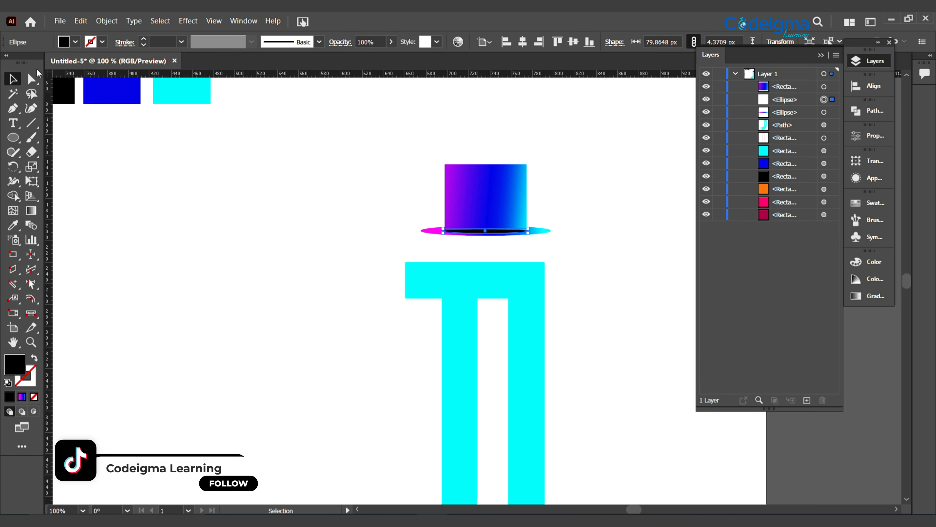
double_click(14, 363)
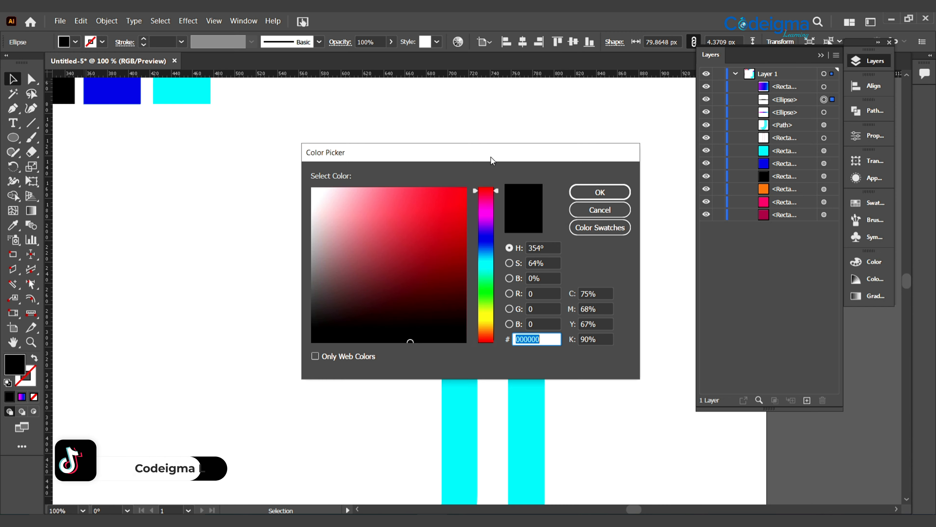
left_click_drag(491, 157, 782, 180)
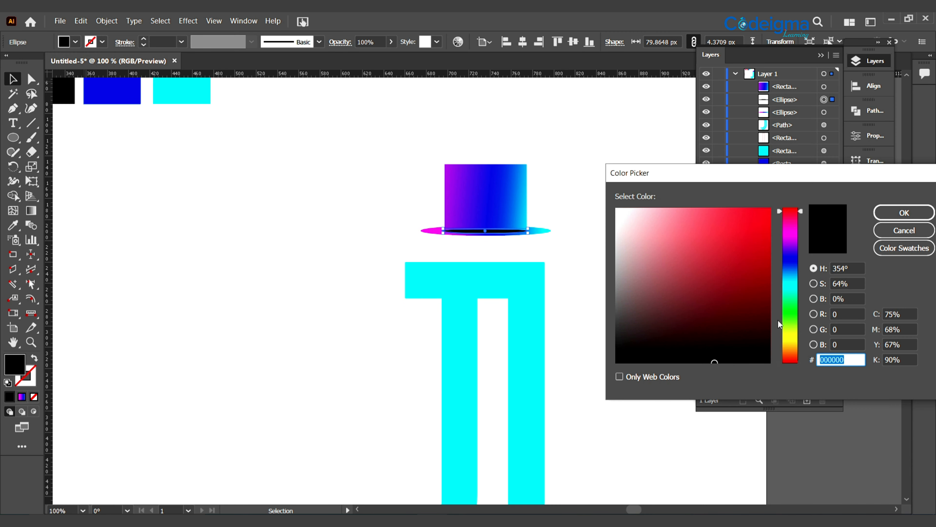
left_click(619, 341)
left_click(900, 214)
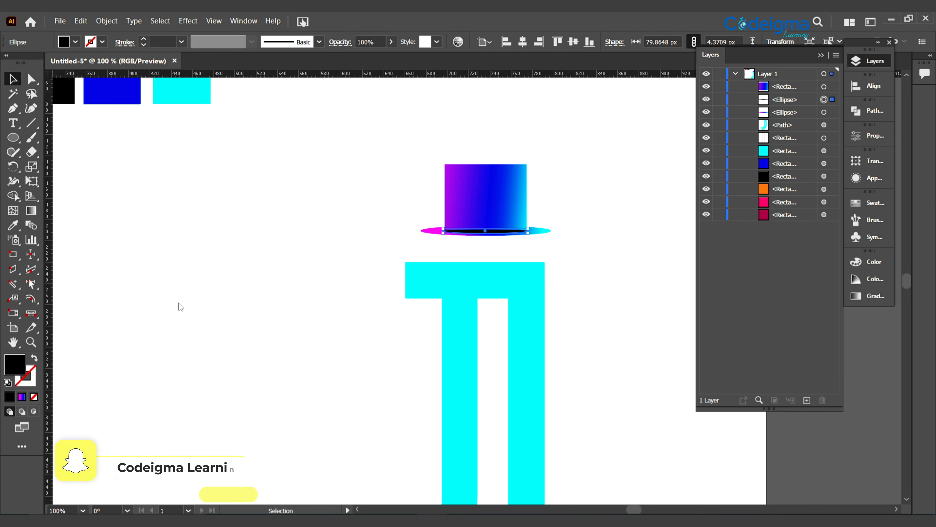
Recolor the black ellipse by sampling the blue swatch and darkening the fill to navy #020251
left_click(13, 225)
left_click(100, 92)
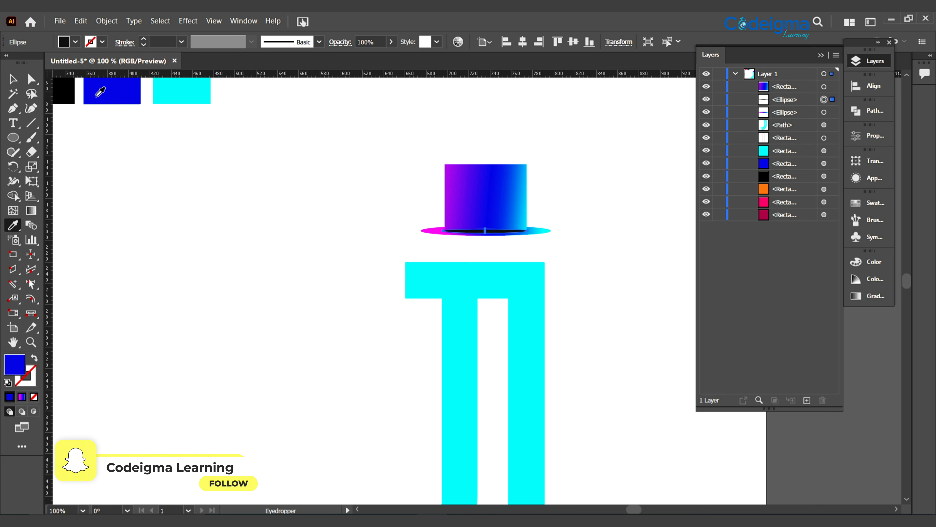
double_click(15, 364)
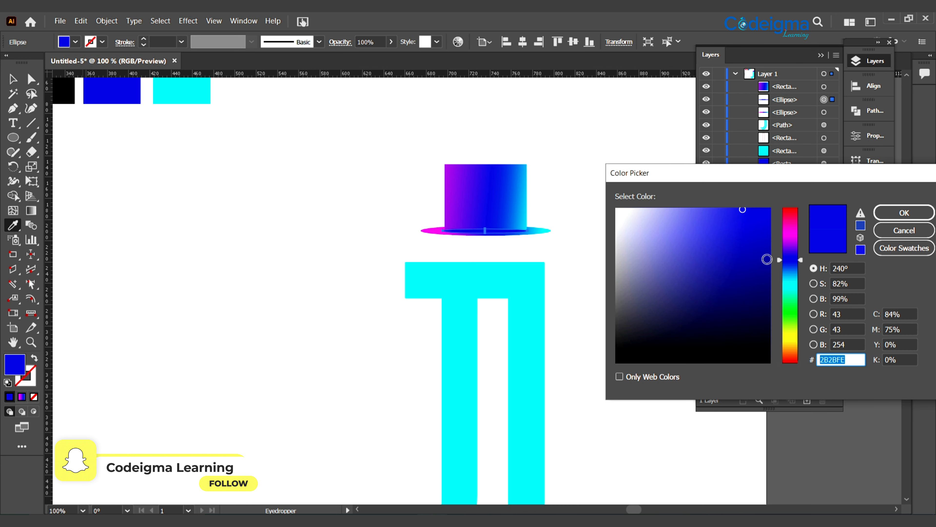
left_click(767, 311)
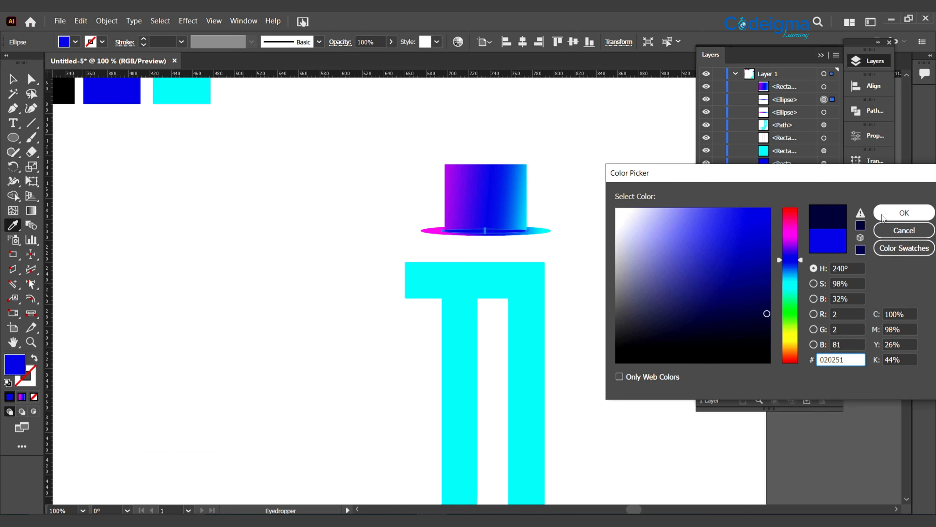
left_click(904, 213)
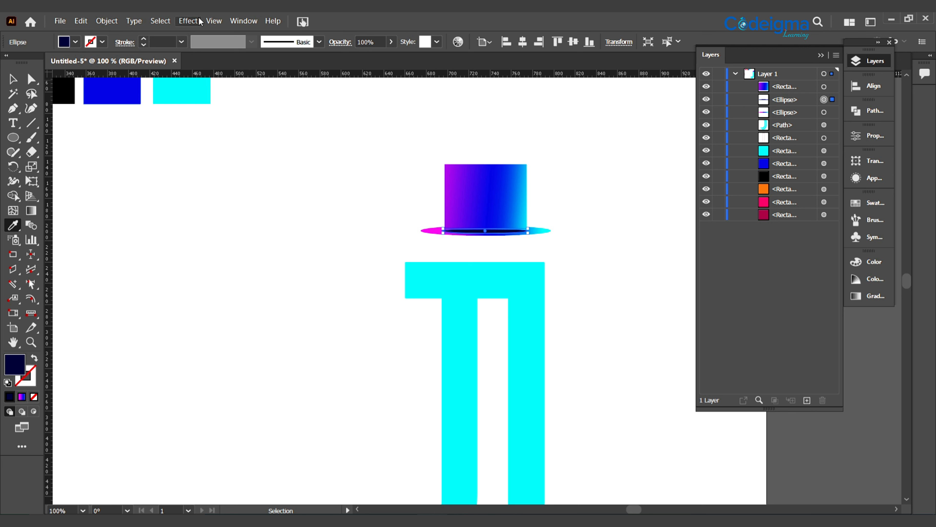
Apply a Gaussian Blur with a radius of about 5 pixels to the navy ellipse
left_click(188, 20)
mouse_move(258, 256)
left_click(343, 255)
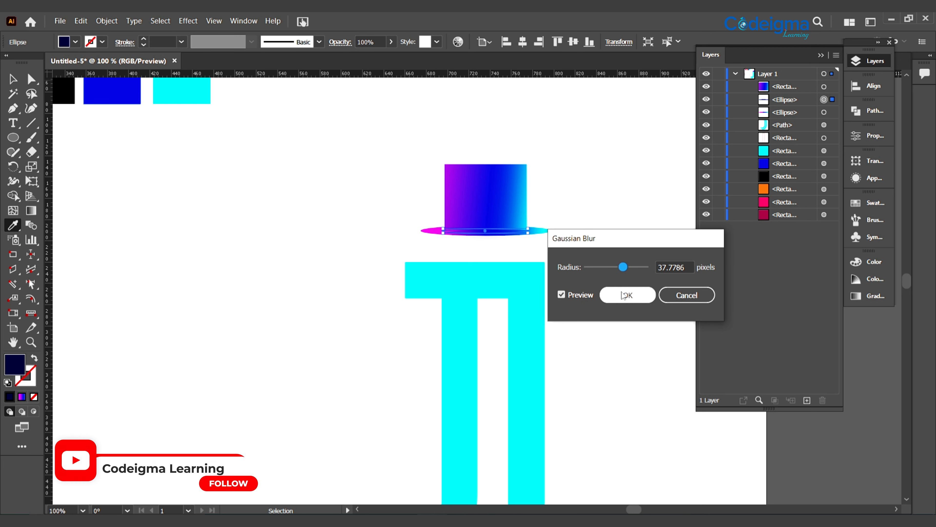
left_click_drag(623, 267, 609, 269)
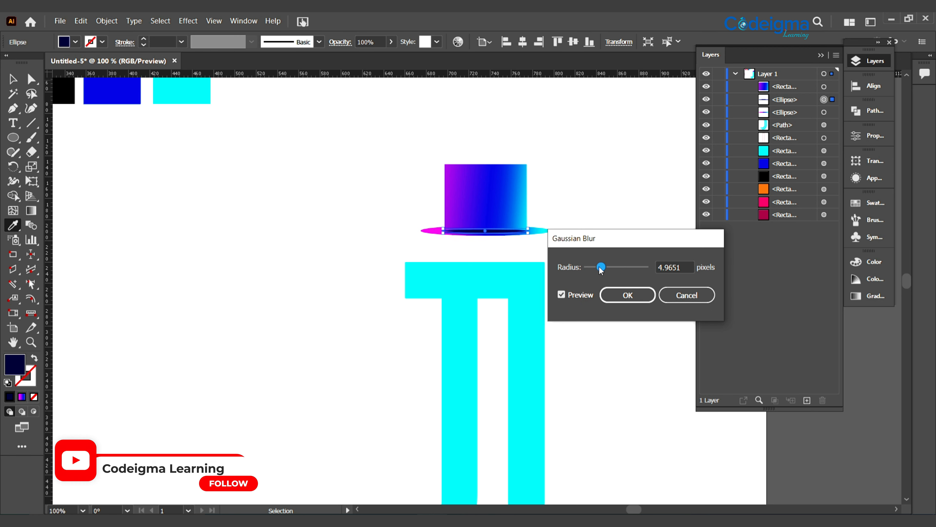
left_click(628, 294)
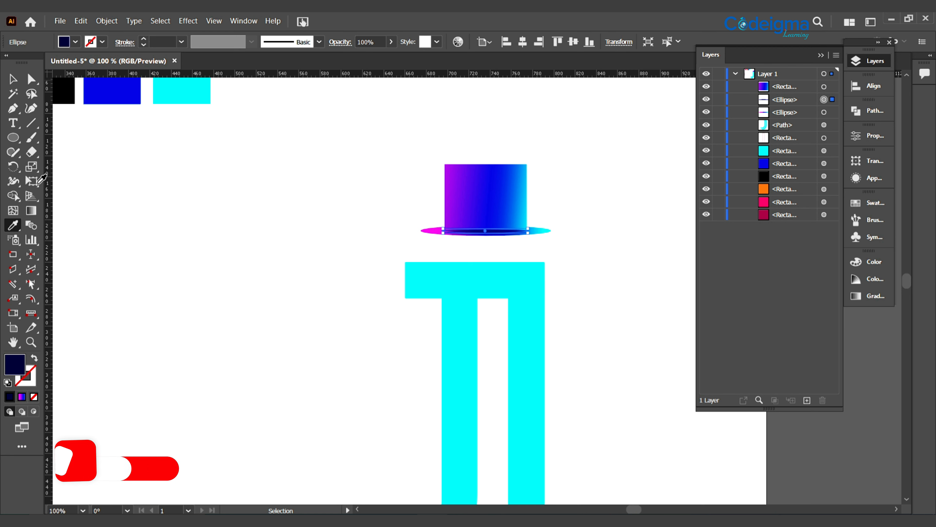
left_click(238, 243)
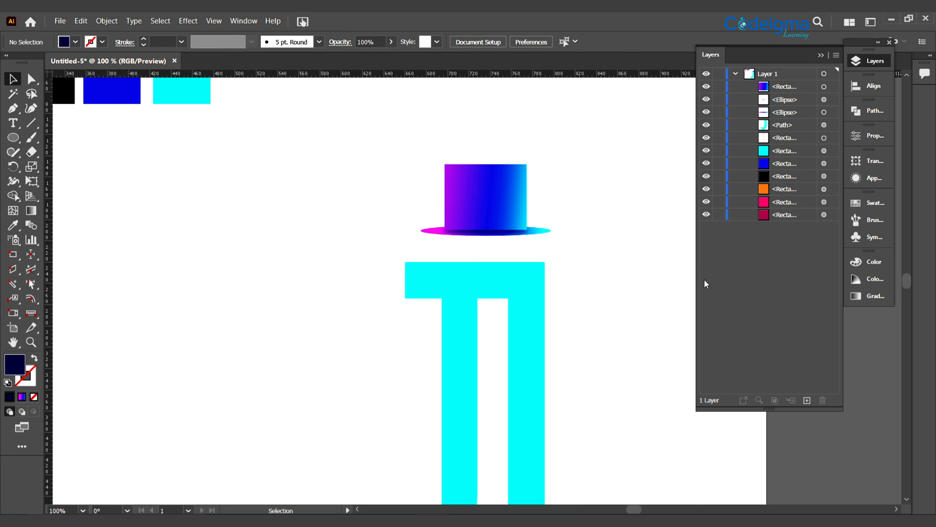
Group the hat's rectangle, brim ellipse and blurred shadow ellipse
left_click(507, 207)
left_click(650, 294)
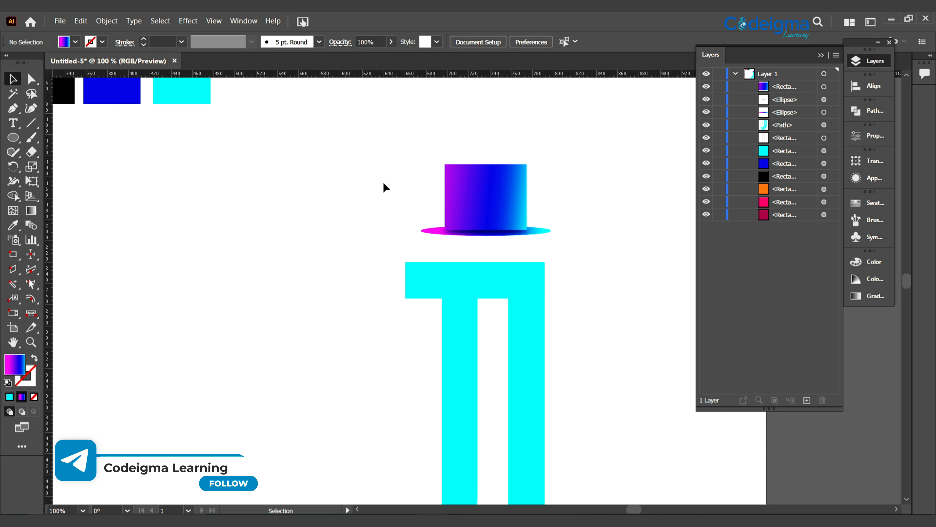
left_click_drag(503, 220, 562, 245)
key("ctrl+g")
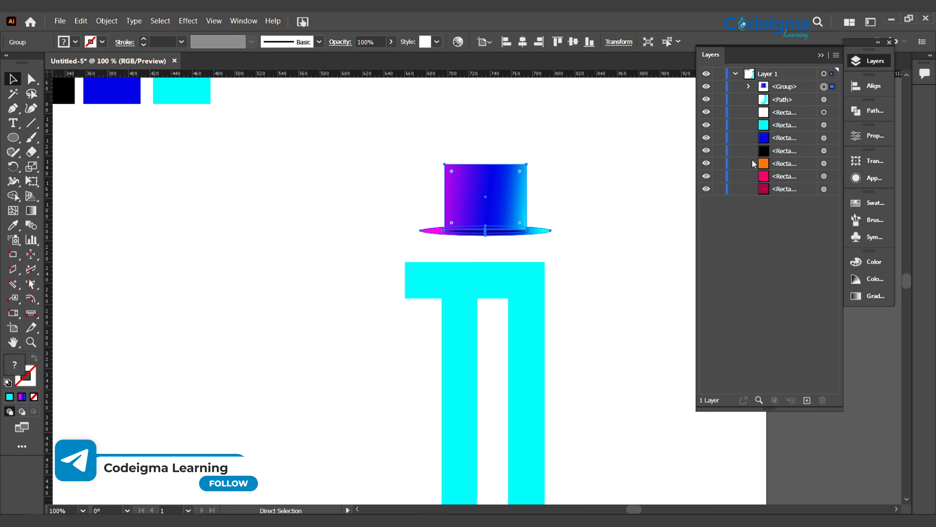
Within the hat group, reorder the blurred ellipse beneath the brim ellipse and shift it slightly below the brim
left_click(749, 87)
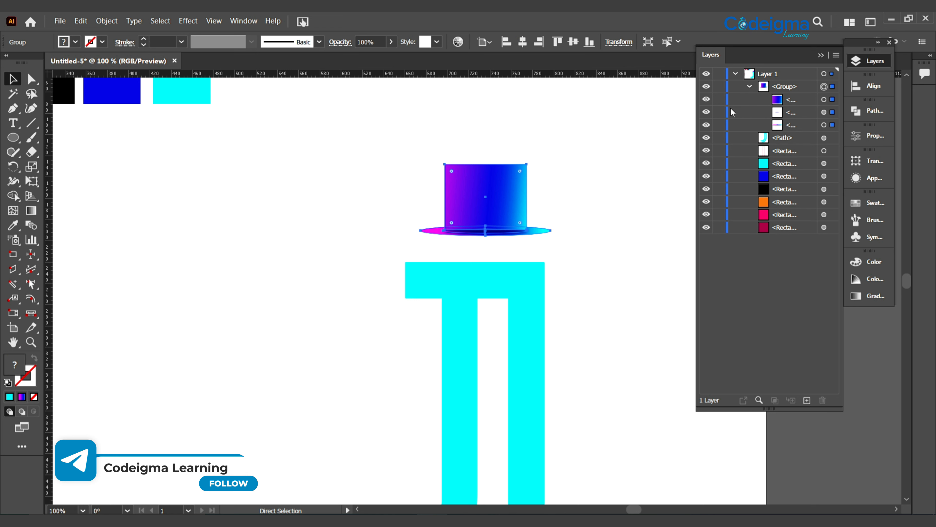
left_click(614, 254)
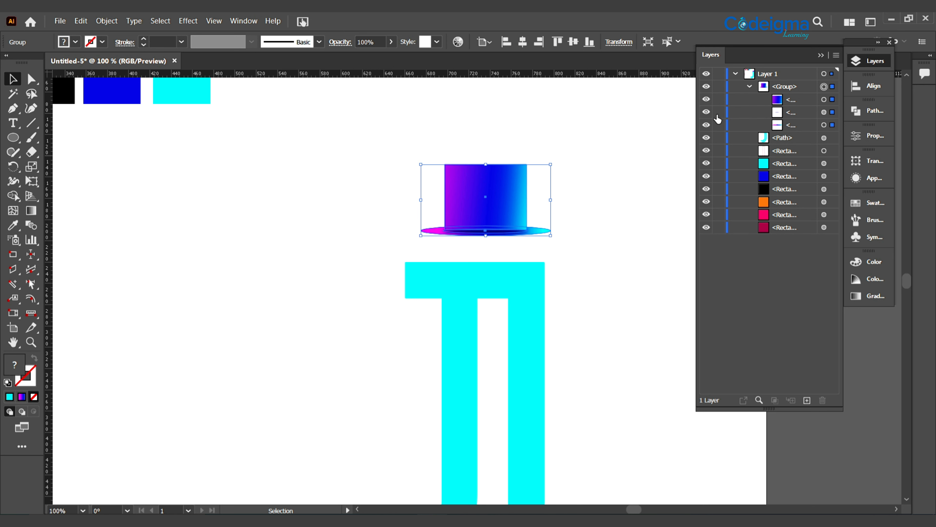
left_click(706, 112)
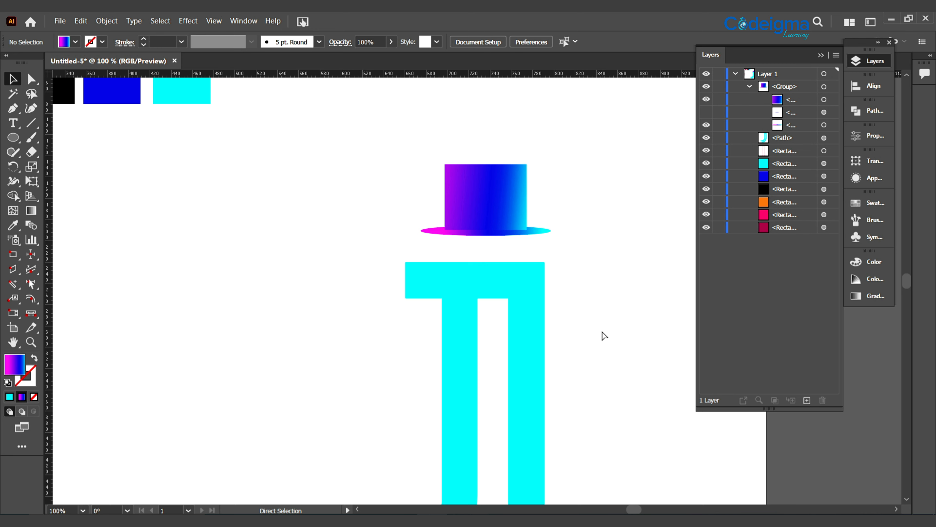
key("ctrl+minus")
key("ctrl+minus")
left_click_drag(583, 351, 568, 281)
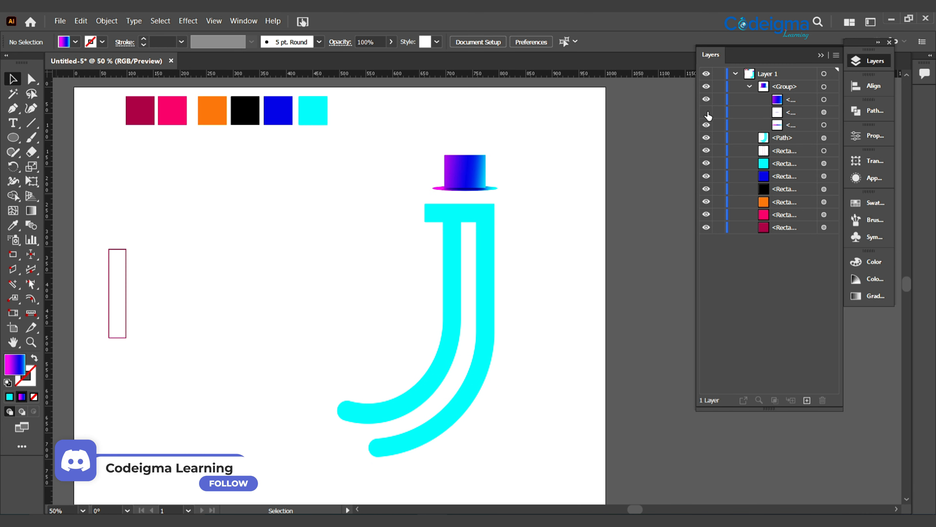
left_click_drag(788, 116, 798, 130)
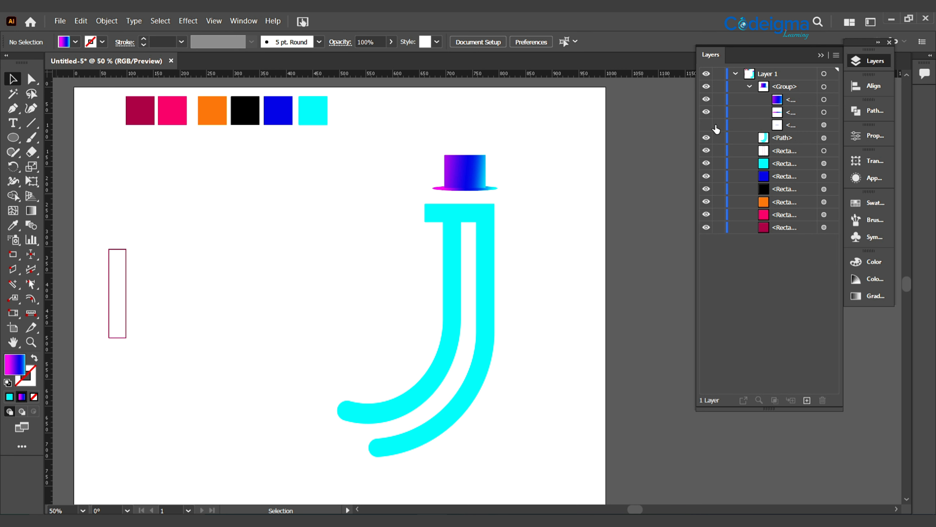
left_click(706, 124)
left_click(825, 125)
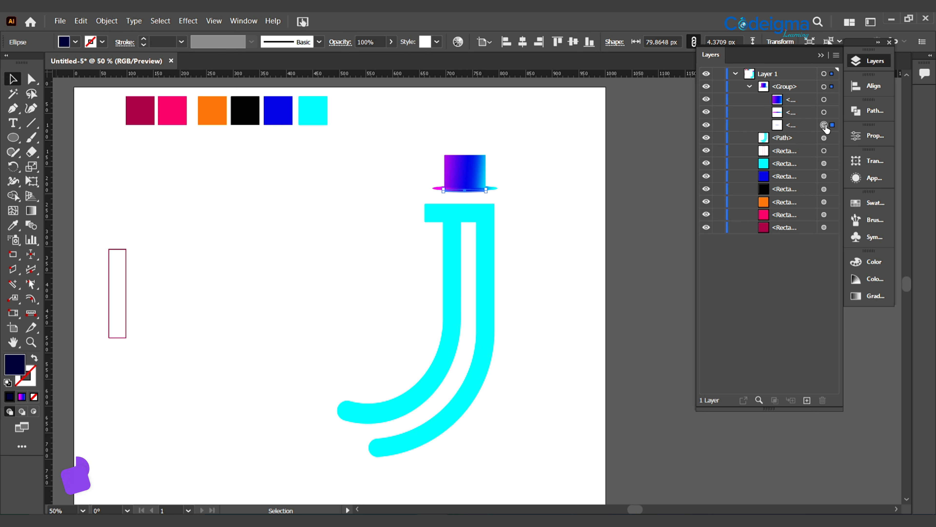
left_click(526, 223)
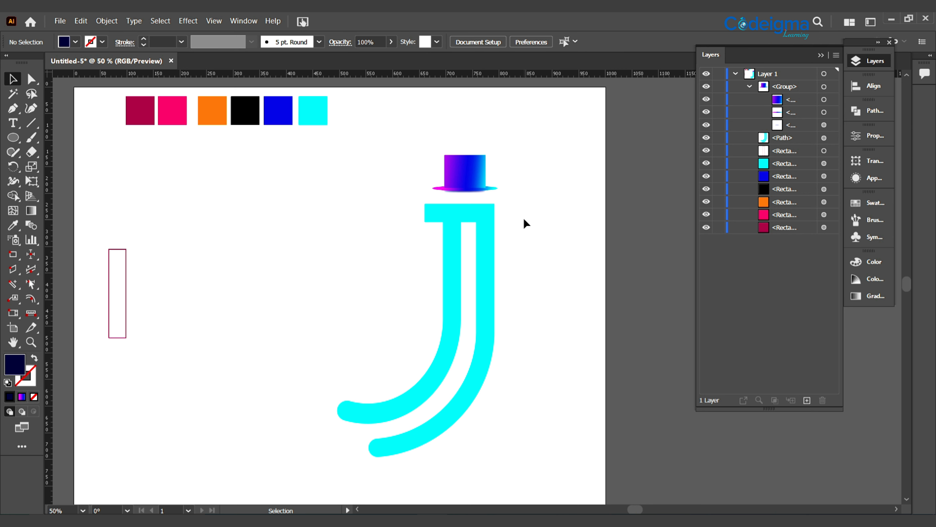
Flatten the blurred shadow ellipse to about 2.2 px high by lowering its upper edge
key("ctrl+plus")
key("ctrl+plus")
key("space")
left_click_drag(528, 114, 554, 290)
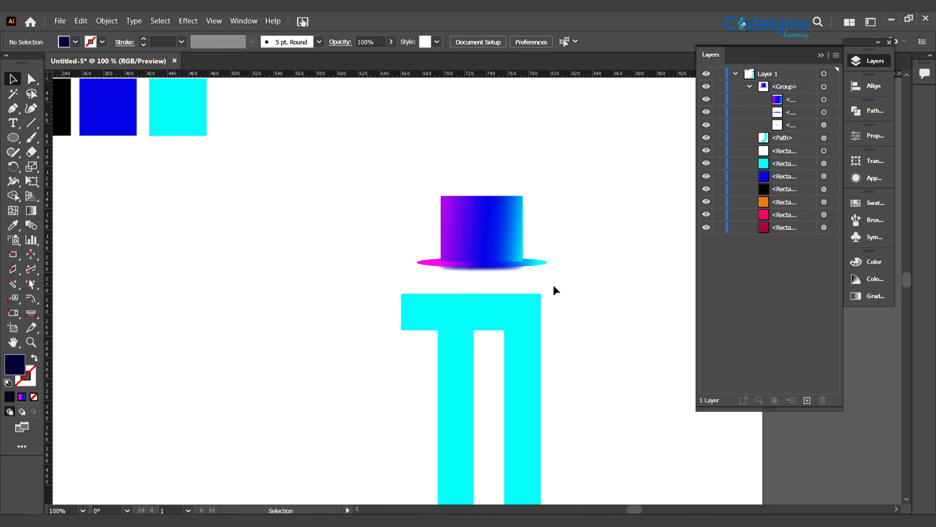
key("ctrl+plus")
key("ctrl+plus")
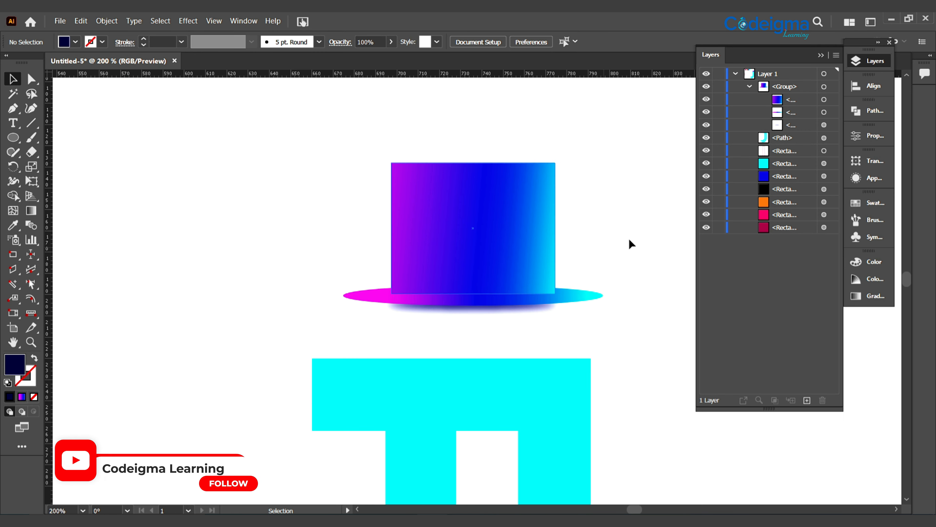
left_click(824, 125)
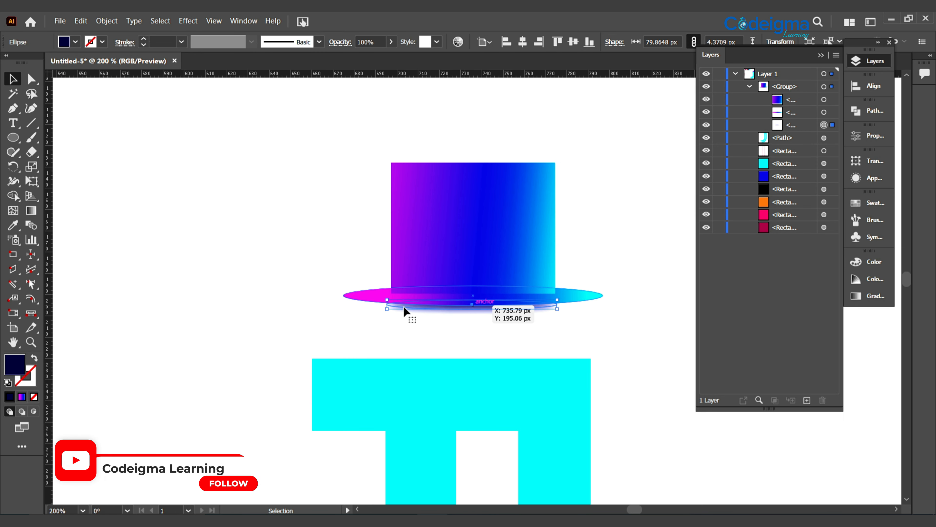
key("ctrl+plus")
key("ctrl+plus")
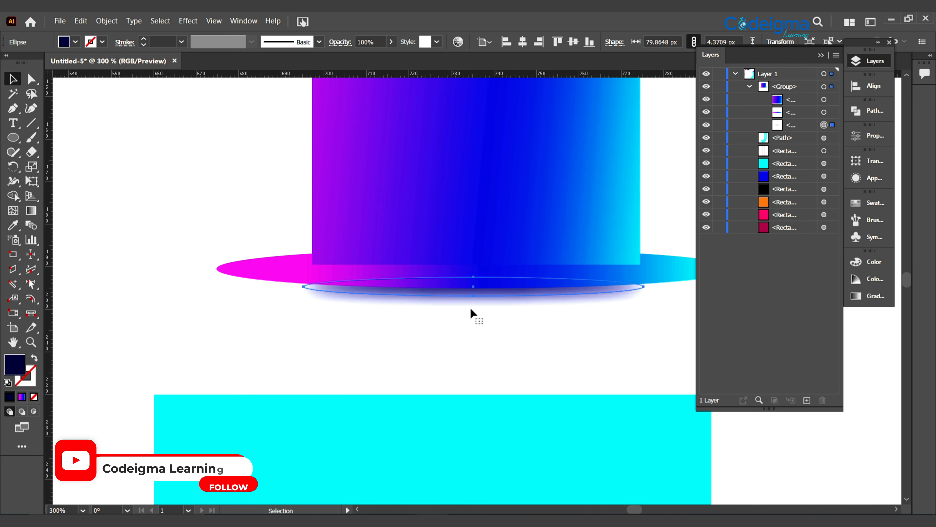
left_click_drag(475, 276, 474, 286)
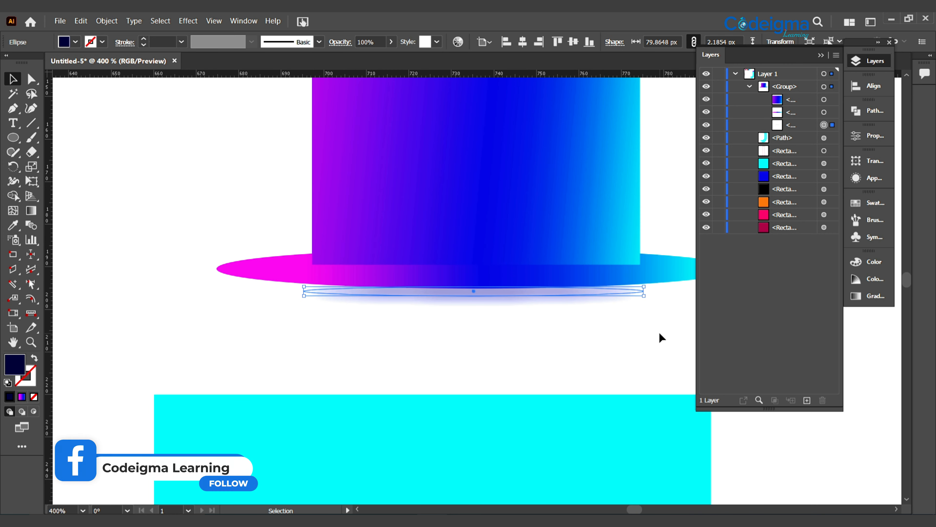
Try nudging the flattened shadow ellipse up and down beneath the brim
key("shift+Up")
key("shift+Down")
key("Up")
key("Up")
key("Up")
key("Down")
key("Down")
key("Down")
key("ctrl+shift+a")
key("ctrl+minus")
key("ctrl+minus")
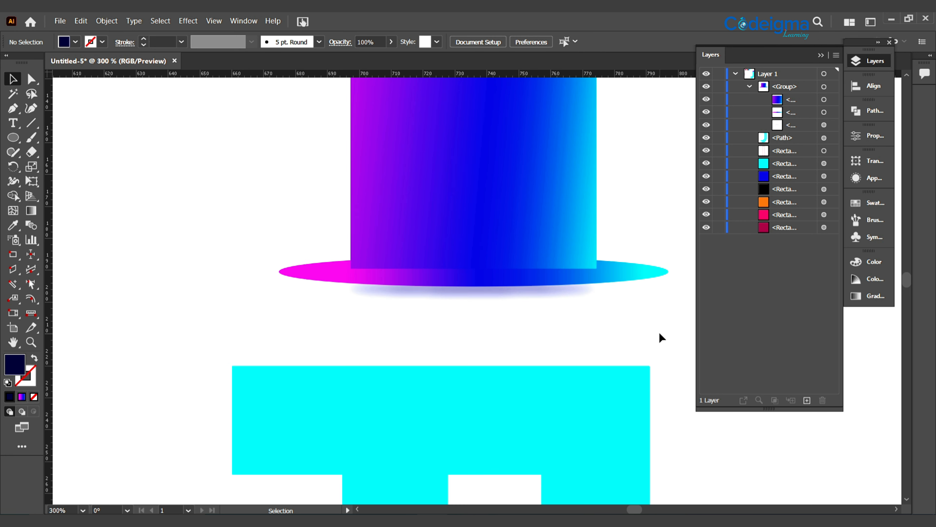
Move the hat group down slightly so it sits closer to the top bar of the J
key("ctrl+minus")
key("ctrl+minus")
key("ctrl+minus")
key("ctrl+minus")
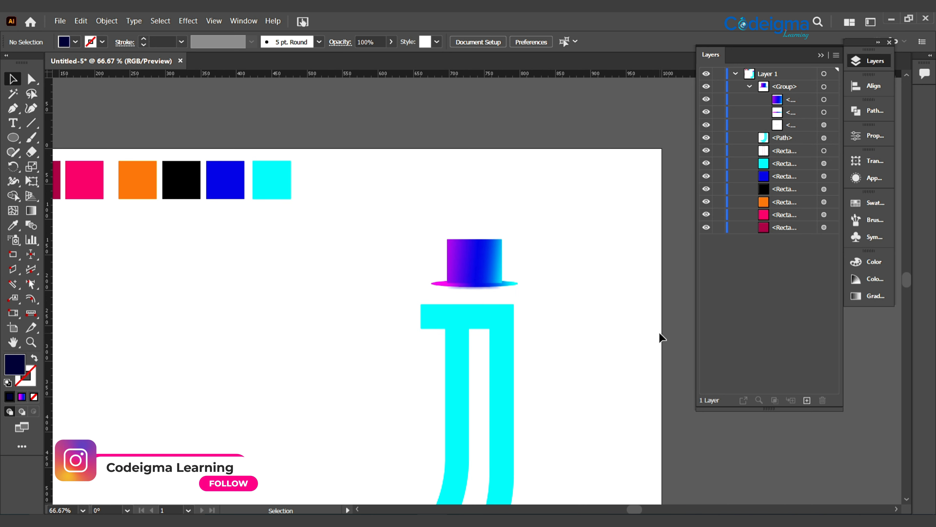
left_click_drag(607, 382, 625, 297)
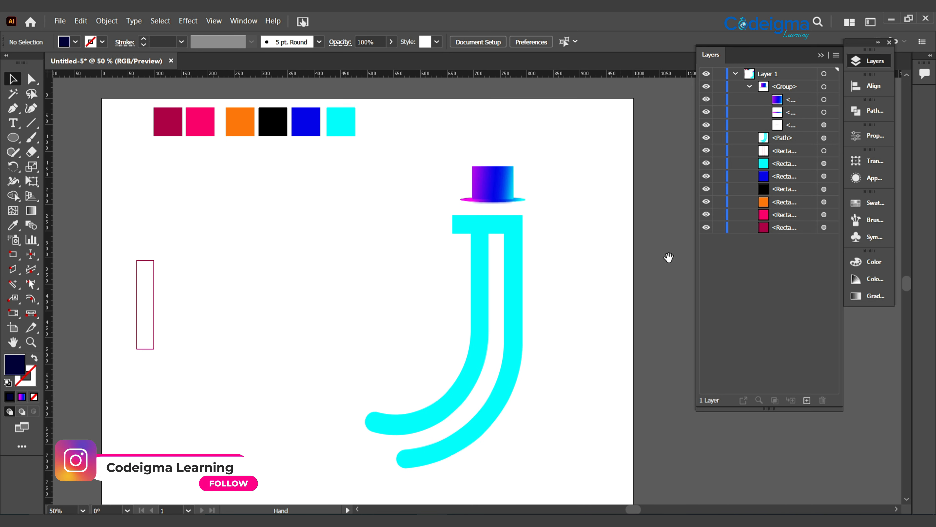
left_click(749, 87)
left_click(495, 184)
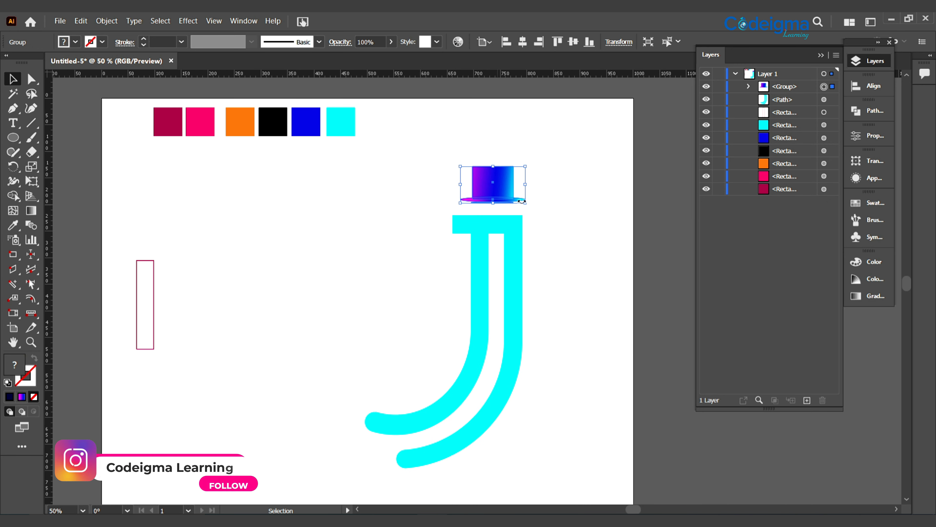
key("shift+Down")
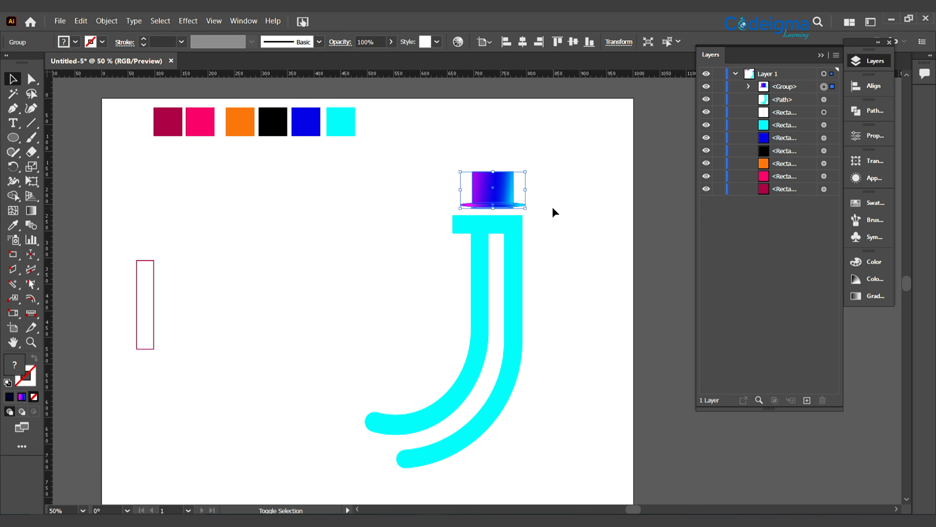
left_click(577, 292)
Scale the cyan J shape down to about 70% of its size and position it beneath the hat
key("ctrl+minus")
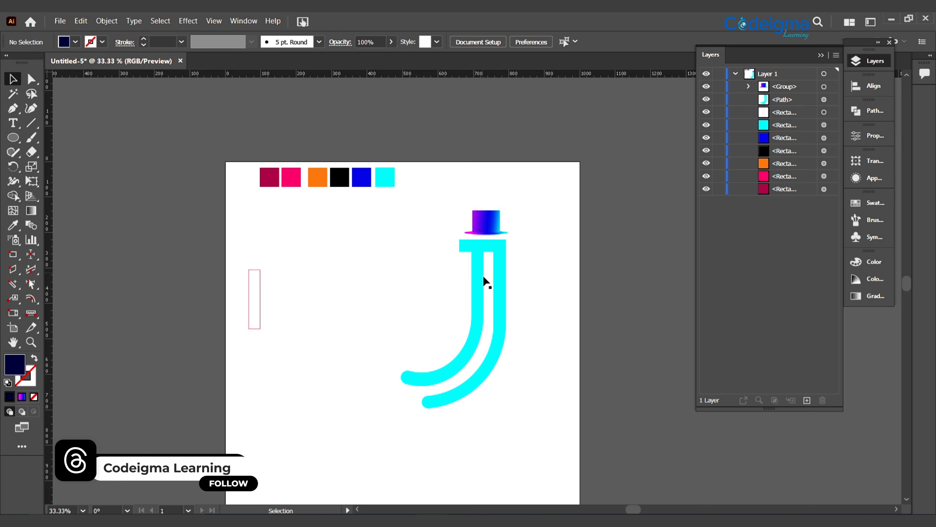
left_click_drag(420, 219, 476, 380)
left_click(534, 431)
left_click(460, 357)
left_click_drag(454, 299, 480, 297)
left_click(525, 373)
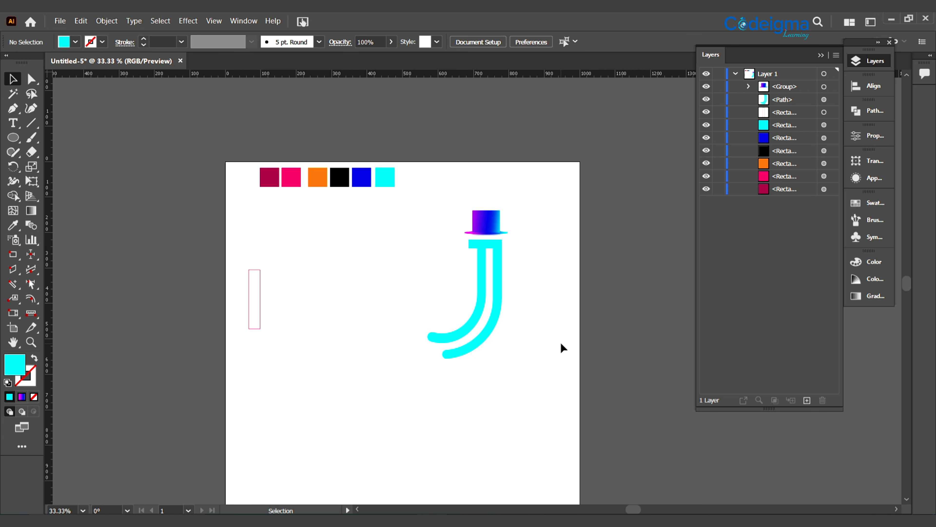
Try aligning the hat group and the J shape by their horizontal centers
left_click_drag(434, 205, 534, 328)
left_click(523, 42)
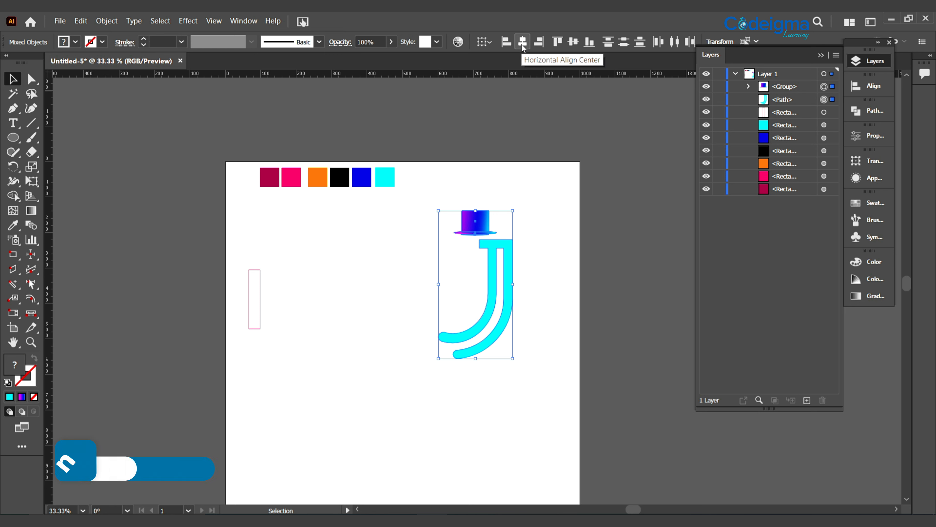
key("a")
key("ctrl+z")
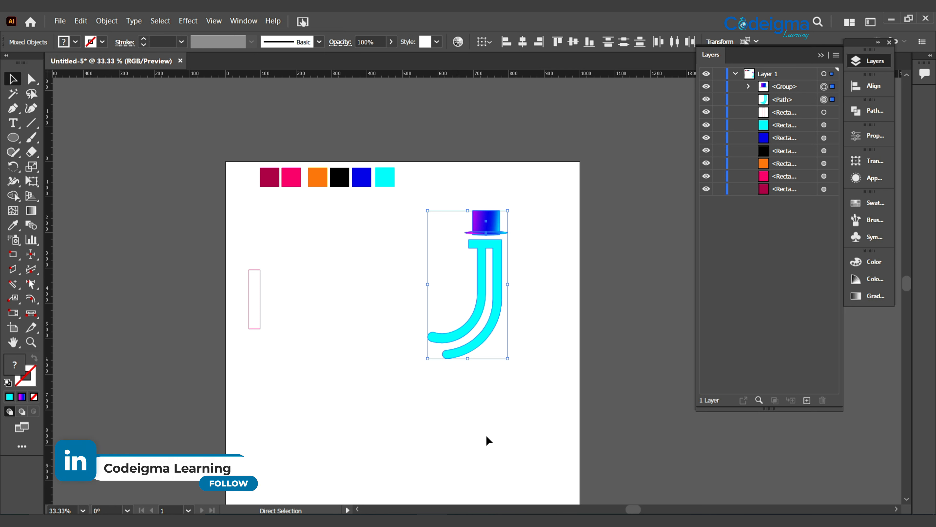
left_click(487, 434)
Apply a Drop Shadow effect to the cyan J shape
left_click(493, 325)
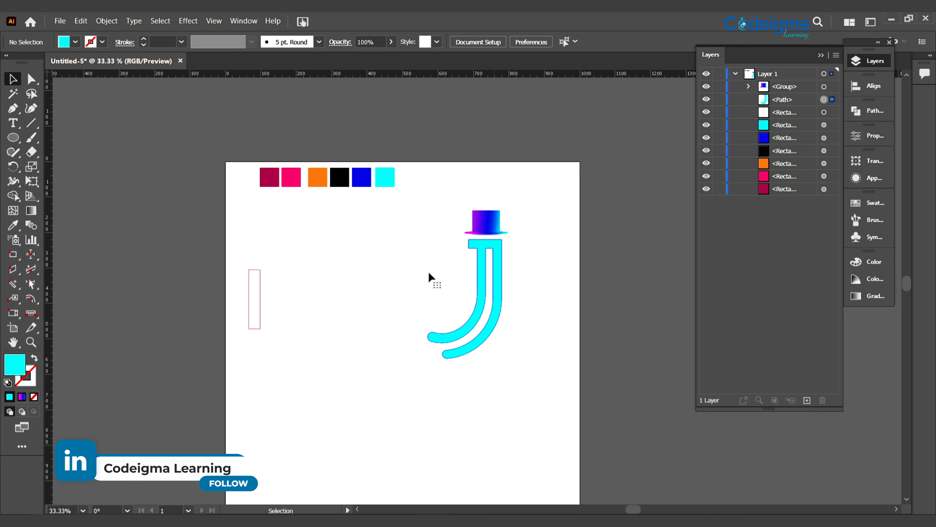
left_click(188, 20)
mouse_move(225, 178)
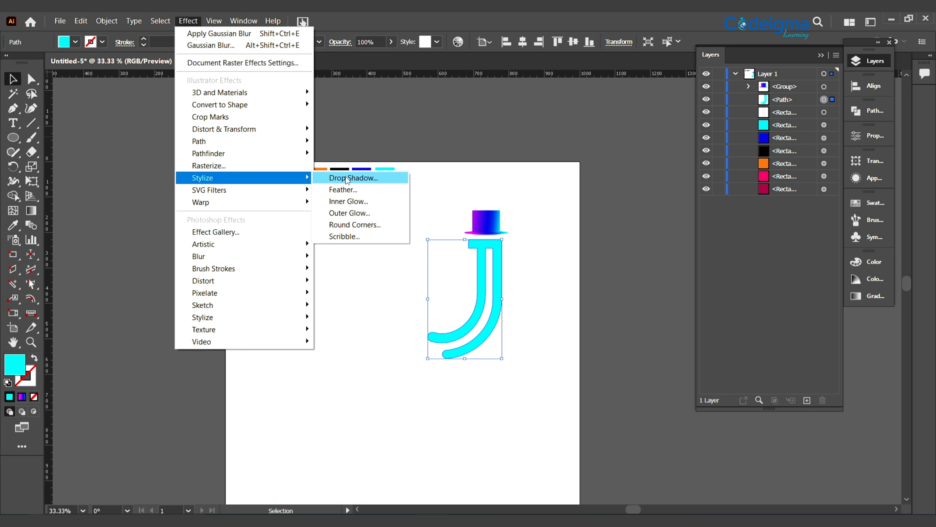
left_click(350, 179)
left_click(462, 328)
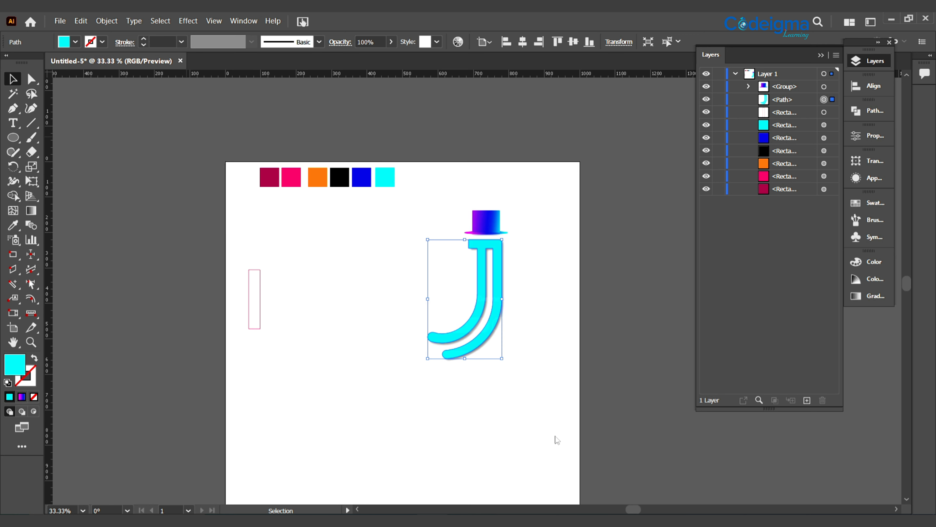
left_click(553, 436)
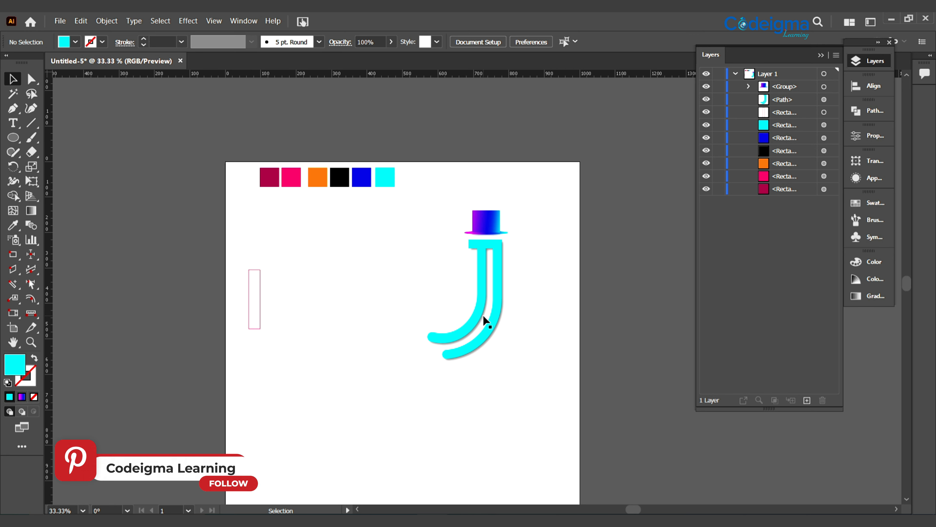
Group the hat together with the shadowed J shape
left_click_drag(521, 328, 533, 389)
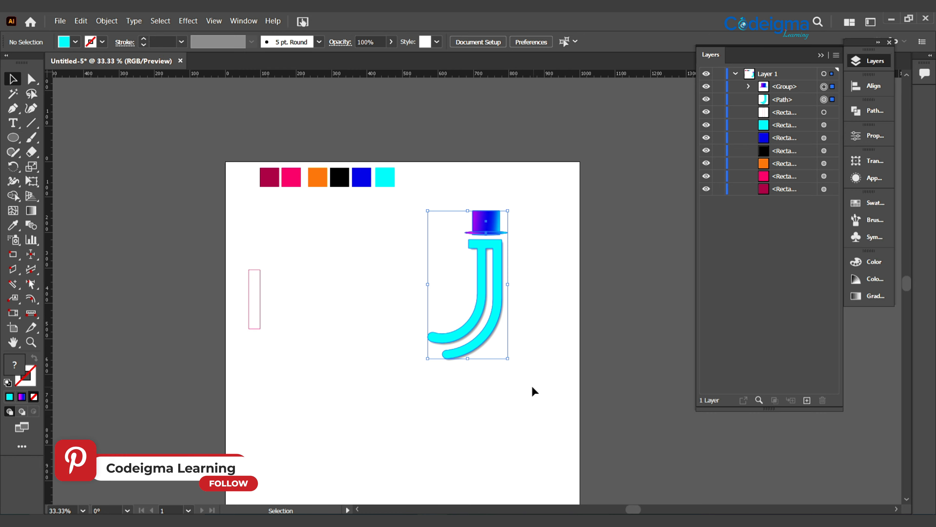
key("ctrl+g")
left_click(372, 309)
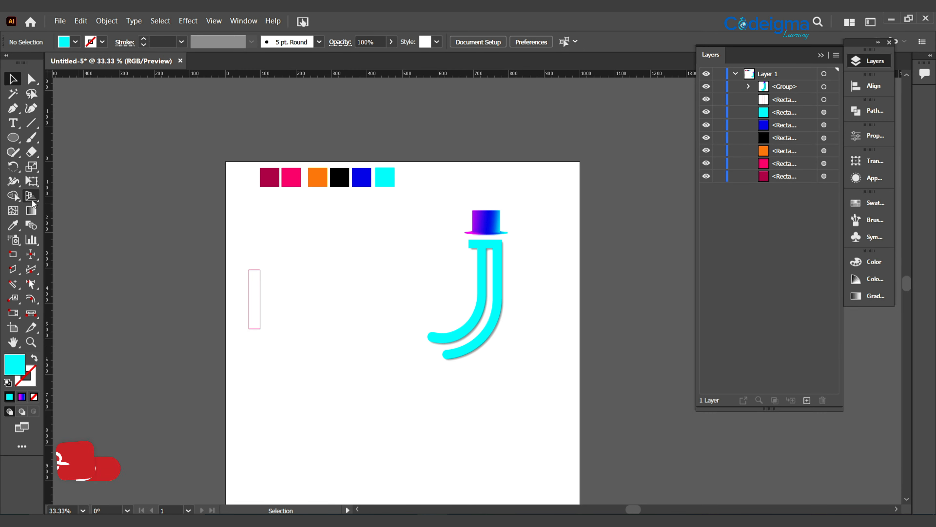
Select the black color swatch square and choose the Rectangle tool
left_click(13, 137)
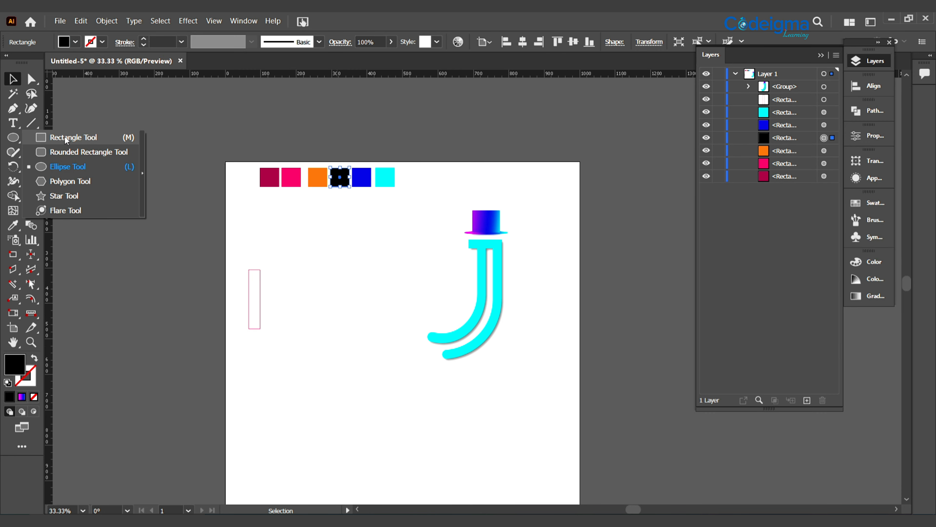